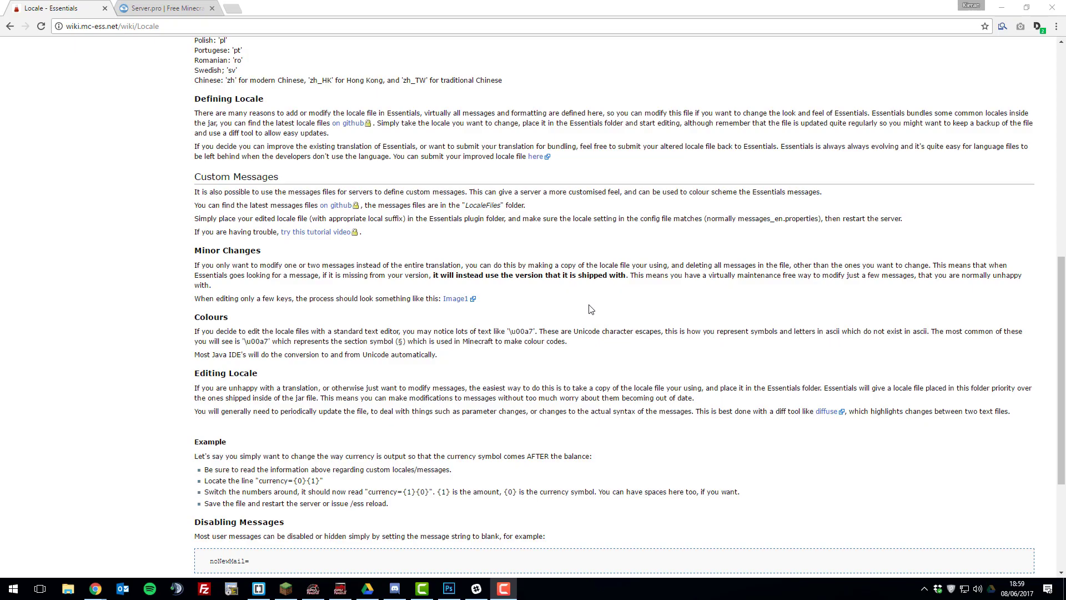
Read the Essentials wiki locale section, highlighting the page address, the en code and the messages-files note.
{"action": "scroll", "coordinate": [591, 309], "scroll_direction": "up", "scroll_amount": 9}
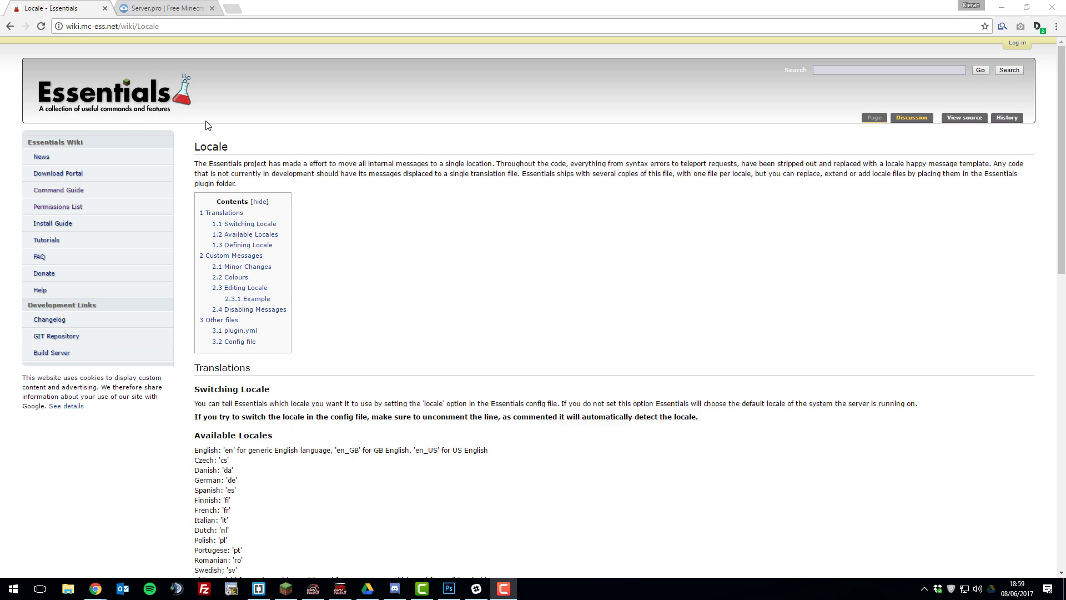
{"action": "scroll", "coordinate": [358, 205], "scroll_direction": "down", "scroll_amount": 12}
{"action": "left_click", "coordinate": [171, 26]}
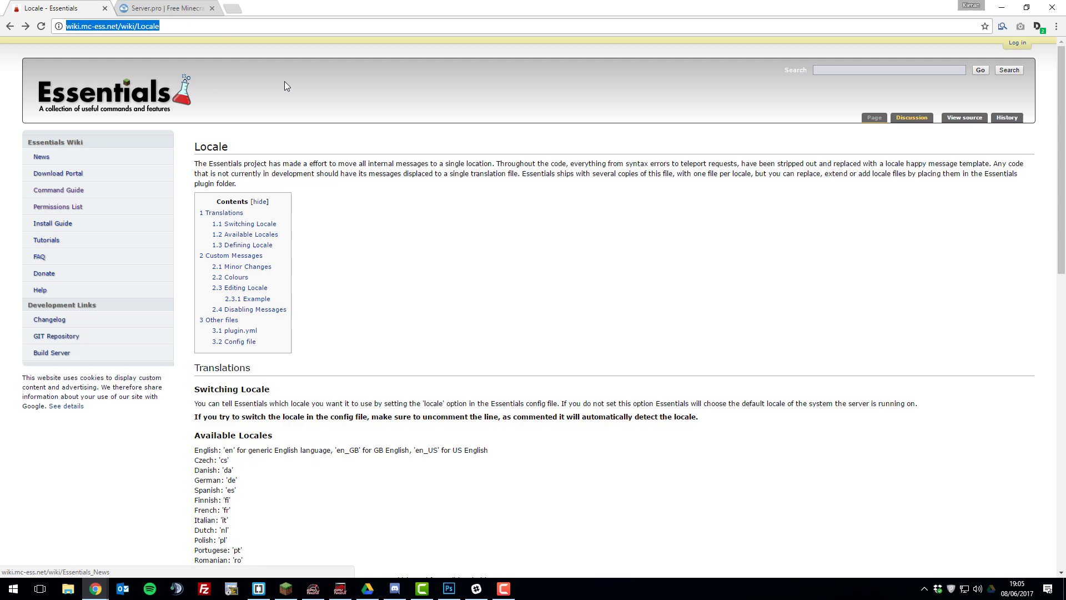
{"action": "scroll", "coordinate": [554, 138], "scroll_direction": "down", "scroll_amount": 4}
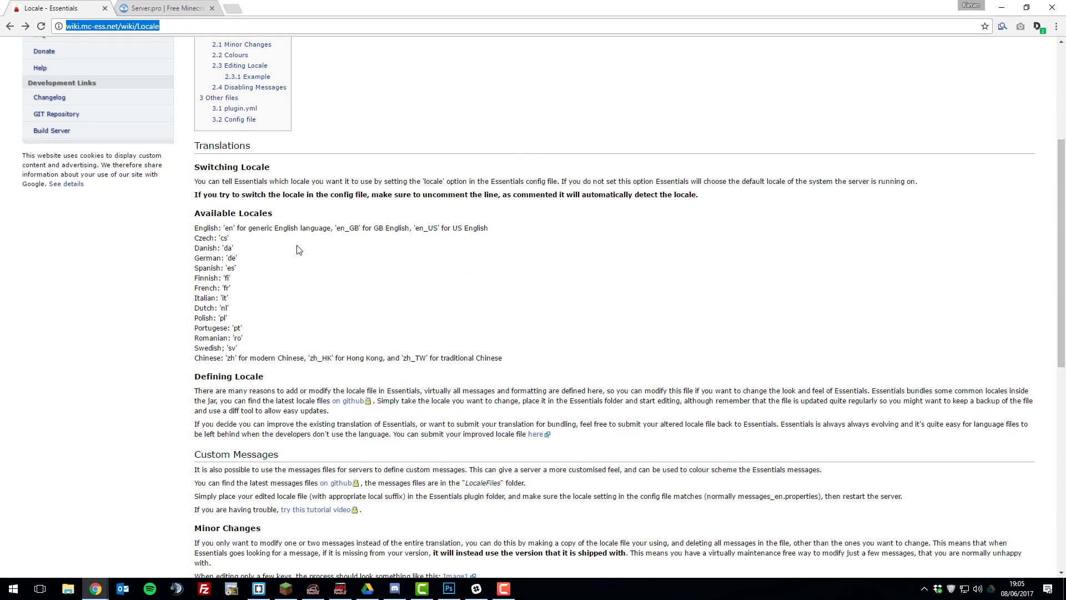
{"action": "double_click", "coordinate": [227, 228]}
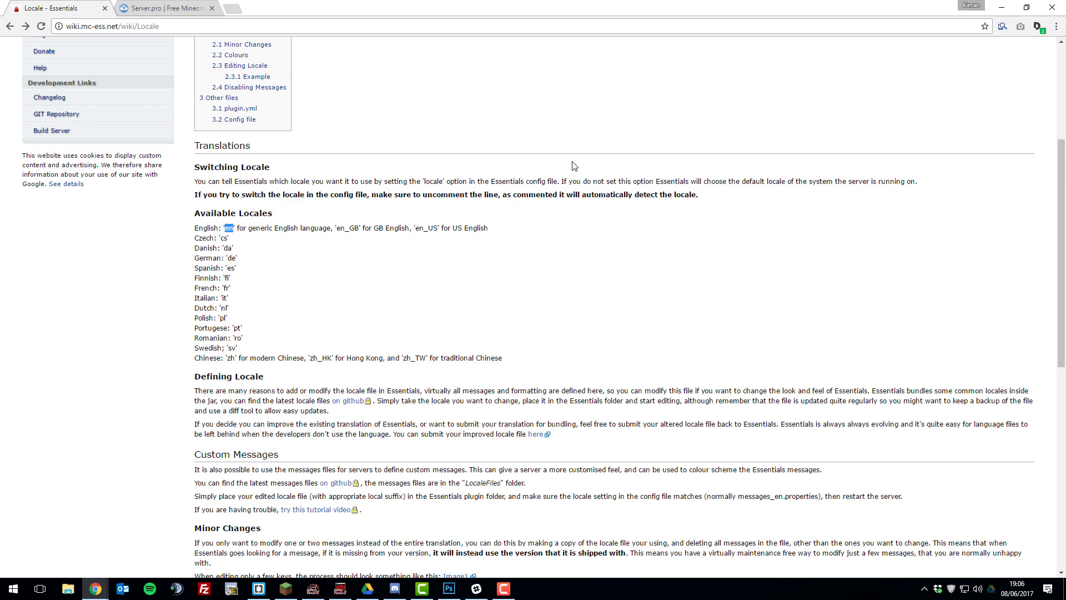
{"action": "scroll", "coordinate": [687, 174], "scroll_direction": "down", "scroll_amount": 3}
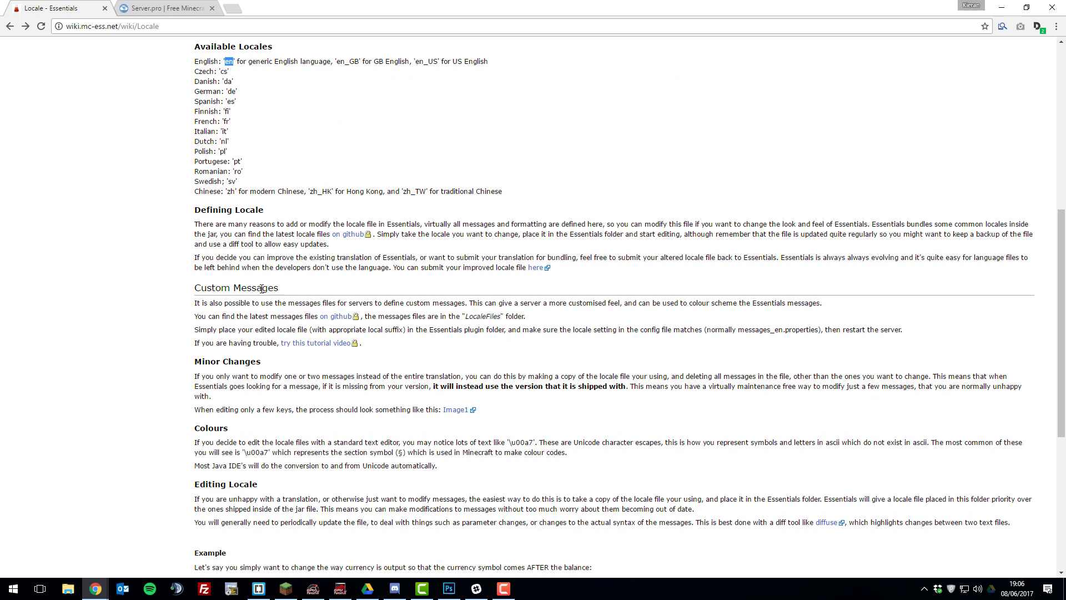
{"action": "left_click_drag", "start_coordinate": [194, 316], "coordinate": [318, 313]}
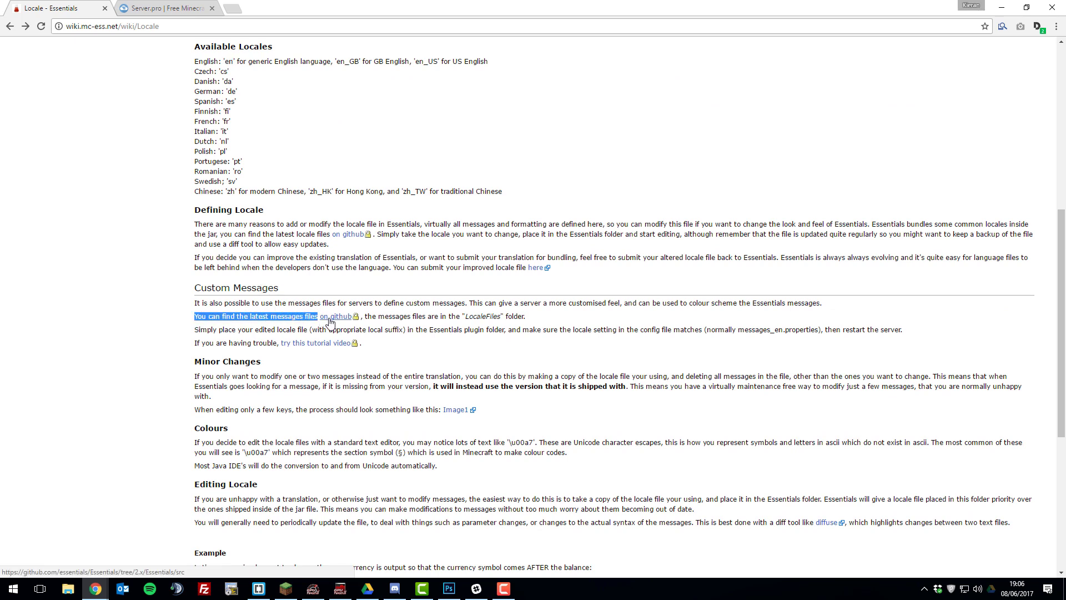
Open messages_en.properties from the Essentials GitHub repository and copy its entire contents.
{"action": "left_click", "coordinate": [330, 321]}
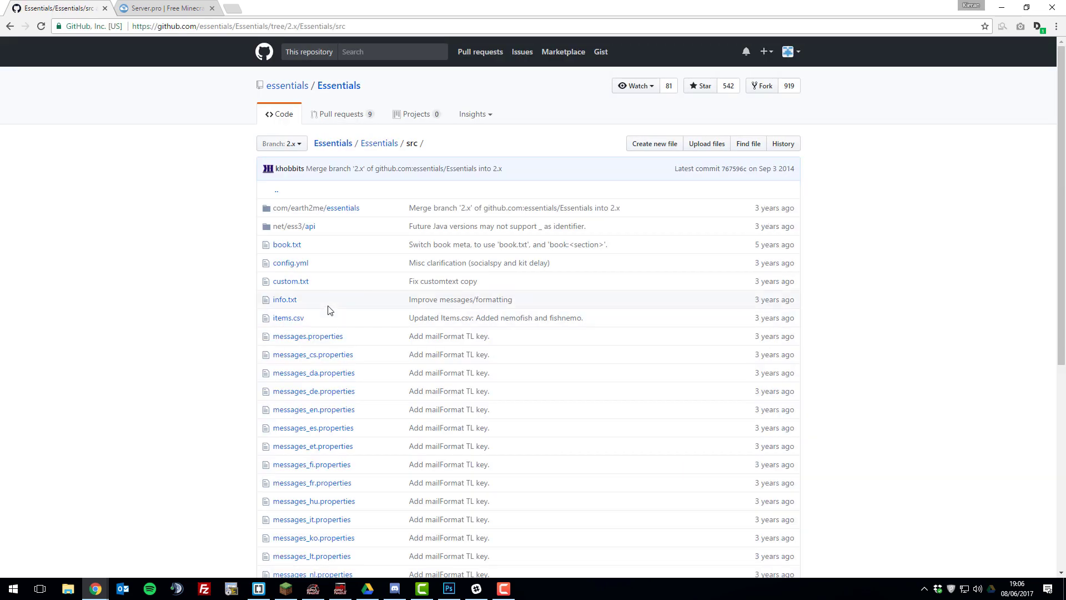
{"action": "scroll", "coordinate": [157, 309], "scroll_direction": "down", "scroll_amount": 3}
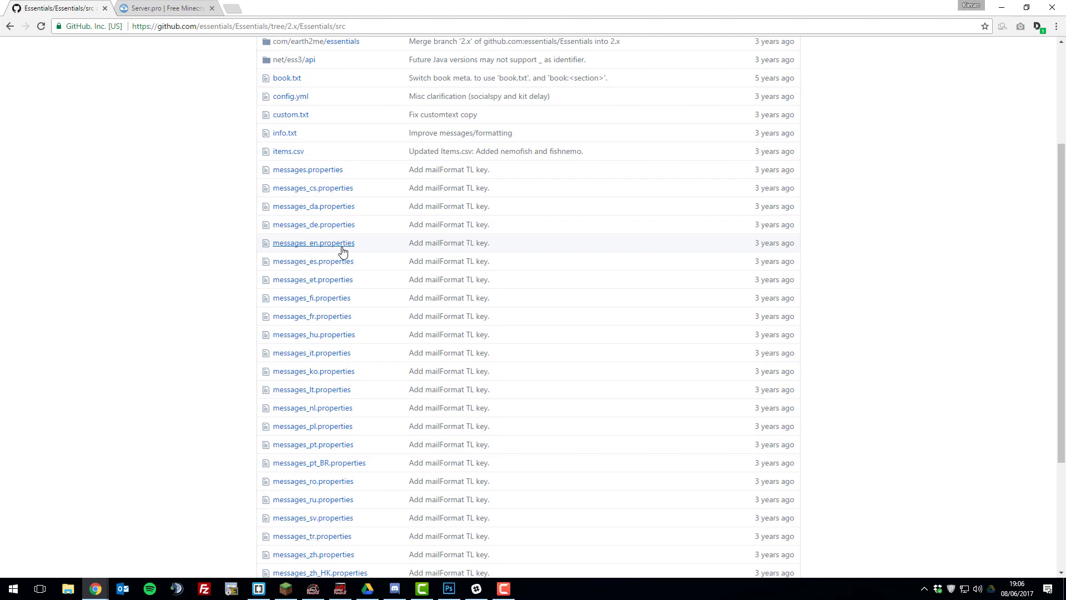
{"action": "left_click", "coordinate": [317, 244]}
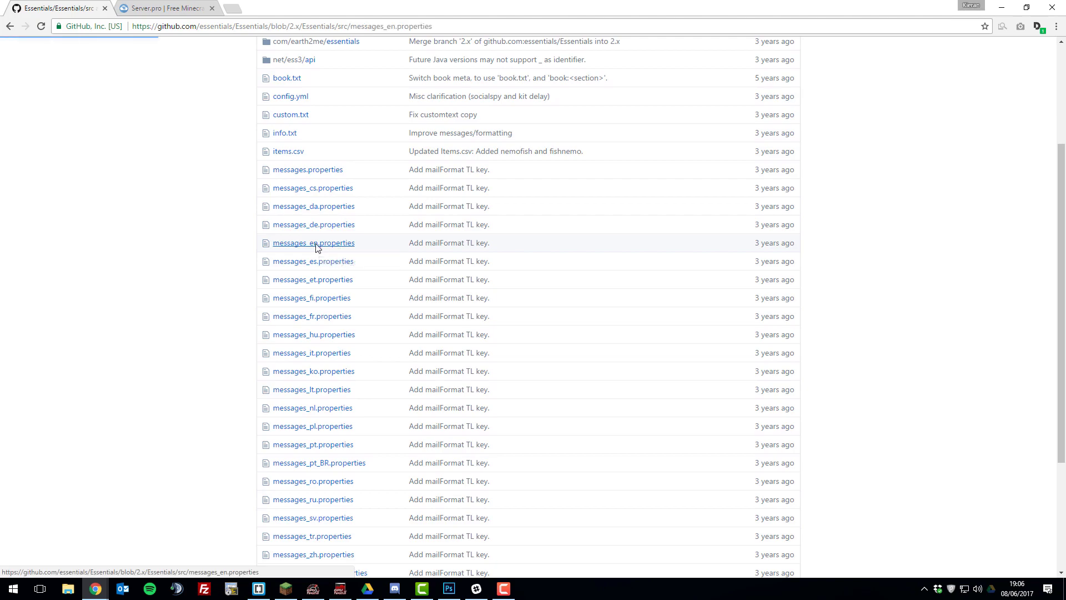
{"action": "scroll", "coordinate": [321, 256], "scroll_direction": "down", "scroll_amount": 5}
{"action": "scroll", "coordinate": [322, 256], "scroll_direction": "down", "scroll_amount": 20}
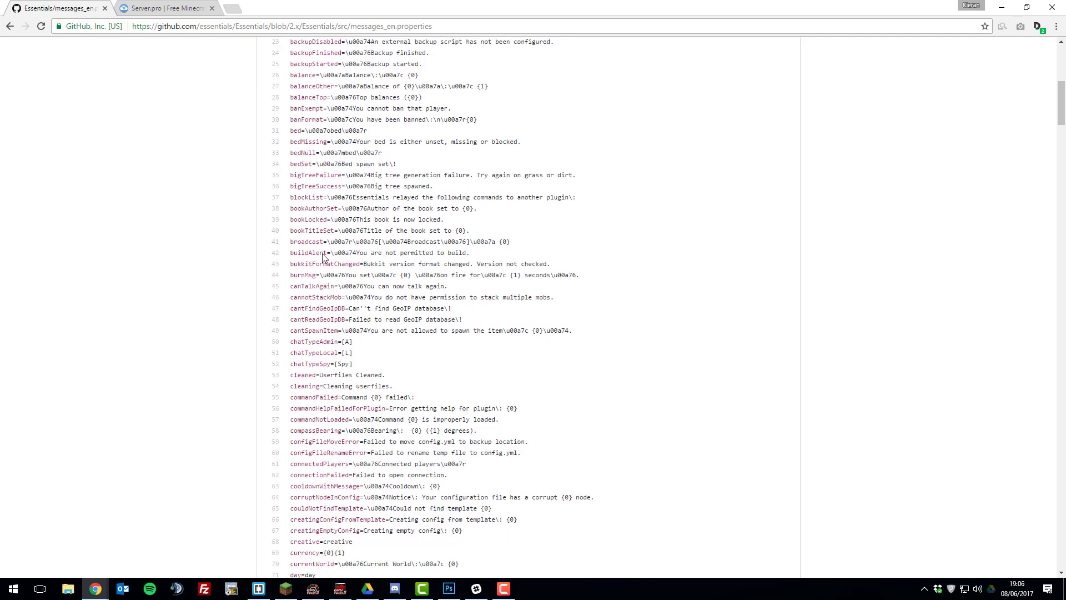
{"action": "scroll", "coordinate": [400, 324], "scroll_direction": "down", "scroll_amount": 20}
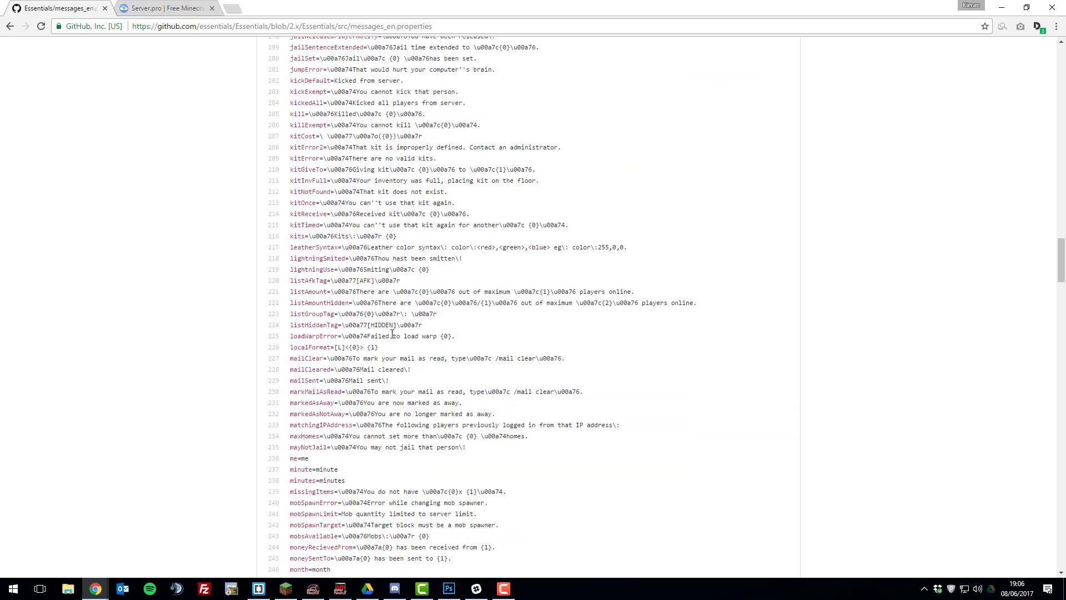
{"action": "scroll", "coordinate": [435, 364], "scroll_direction": "down", "scroll_amount": 18}
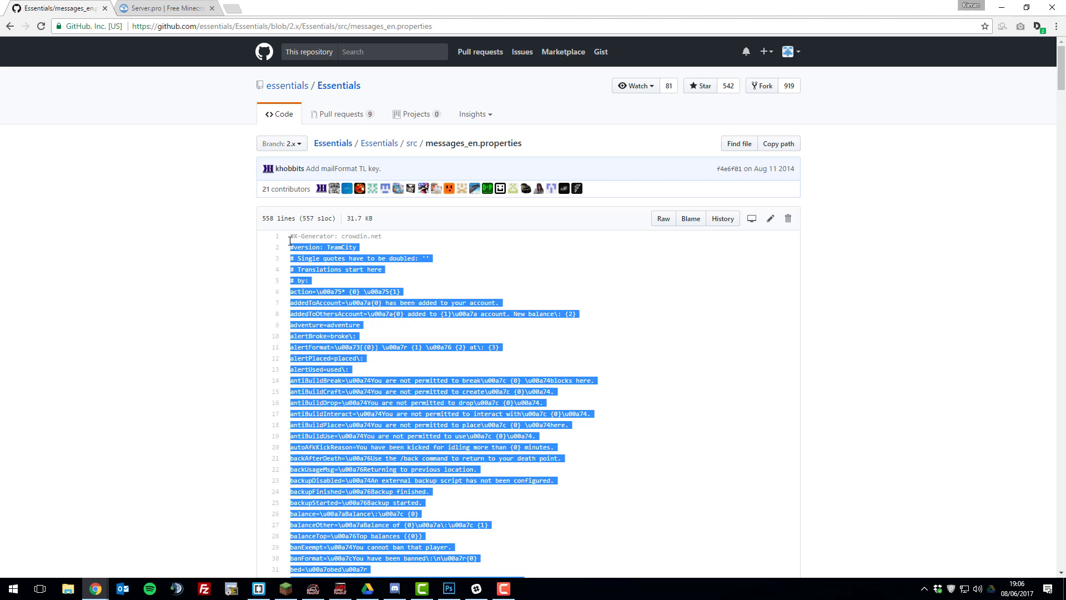
{"action": "right_click", "coordinate": [313, 237]}
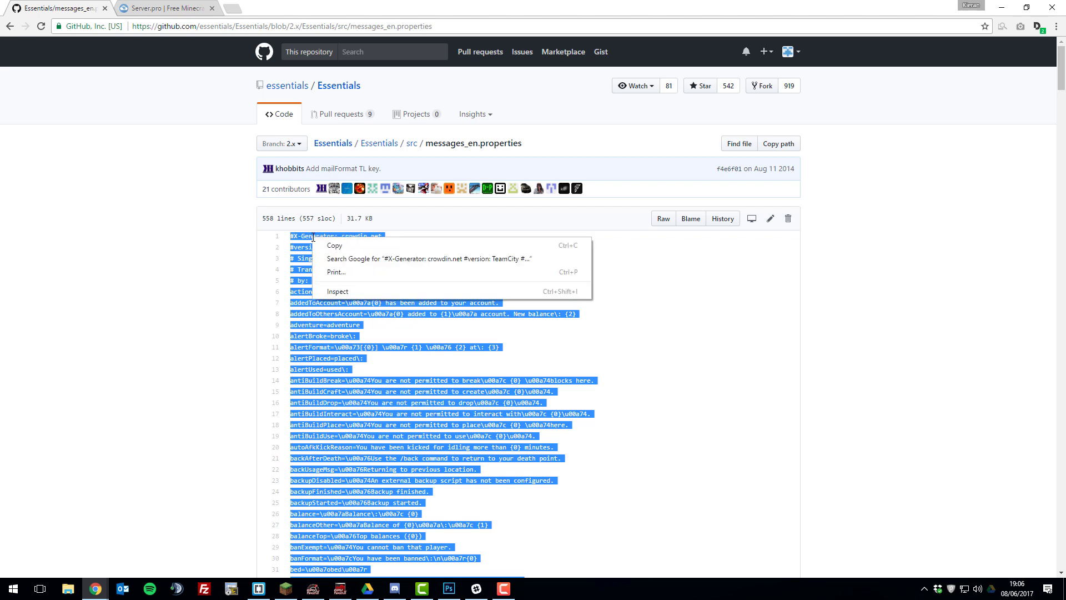
{"action": "left_click", "coordinate": [345, 246]}
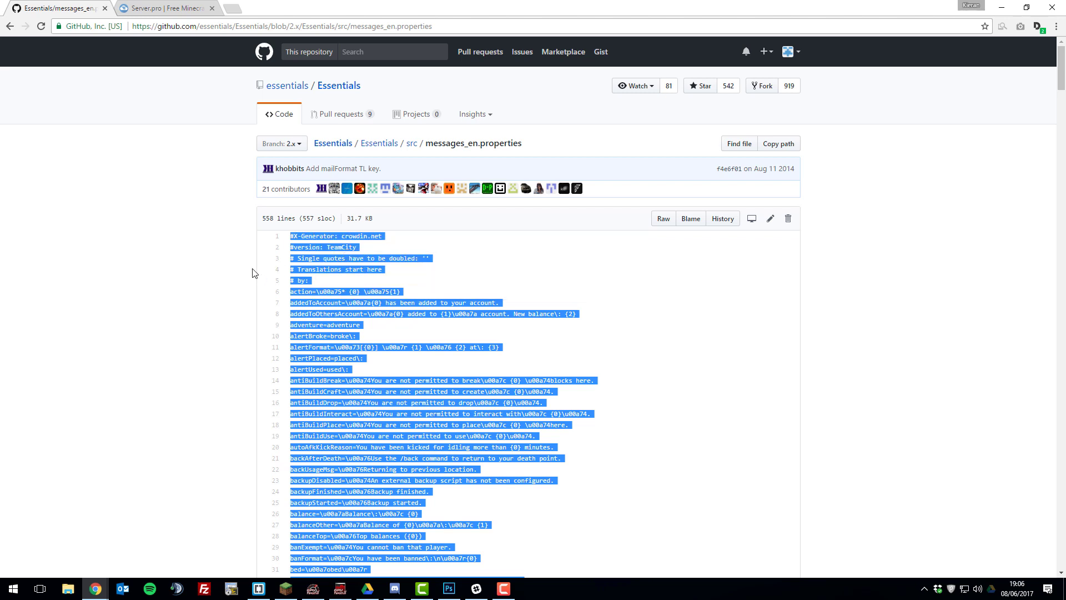
{"action": "left_click", "coordinate": [160, 11]}
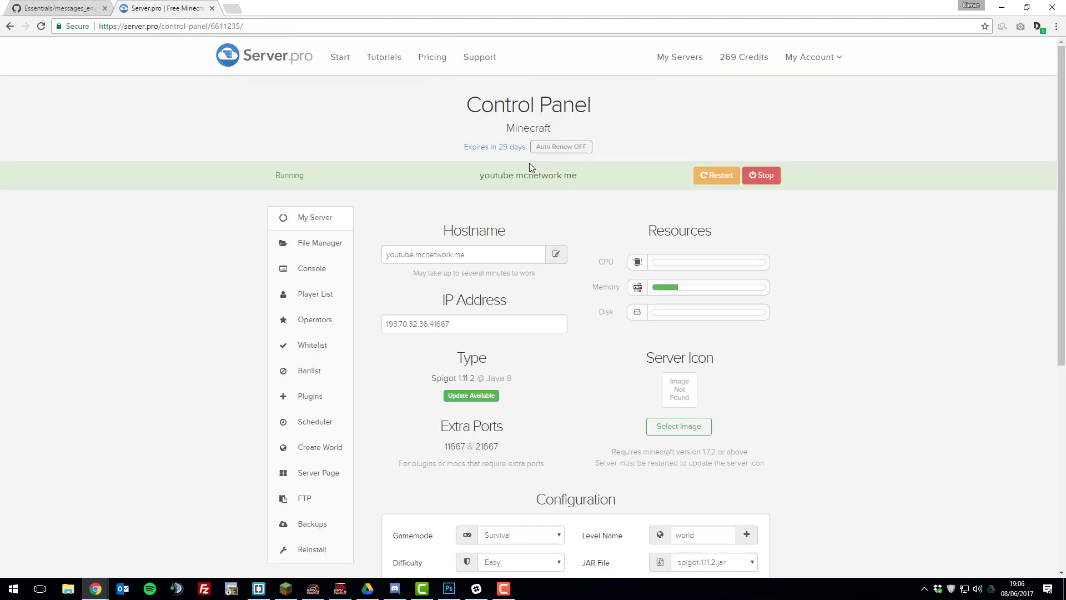
Create a new file named messages_en.properties inside the plugins/Essentials folder in the File Manager.
{"action": "left_click", "coordinate": [340, 245]}
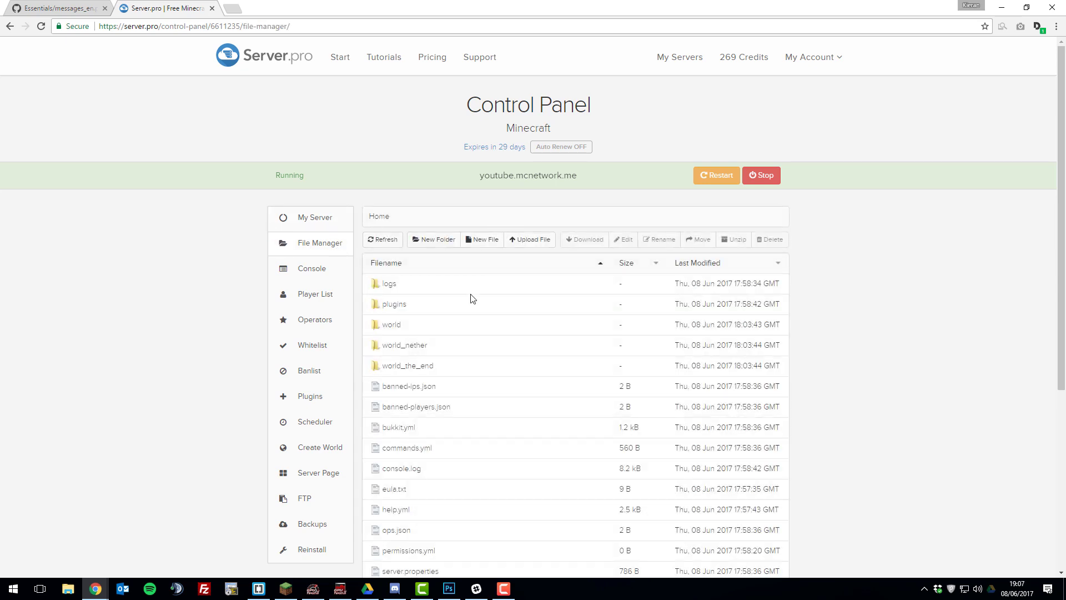
{"action": "left_click", "coordinate": [399, 305]}
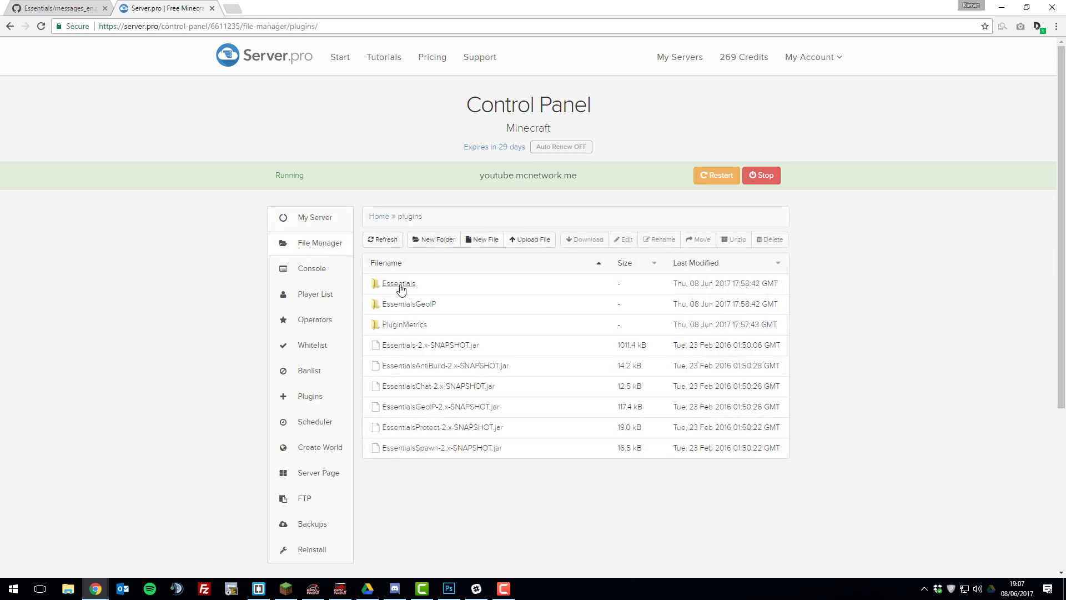
{"action": "left_click", "coordinate": [400, 284]}
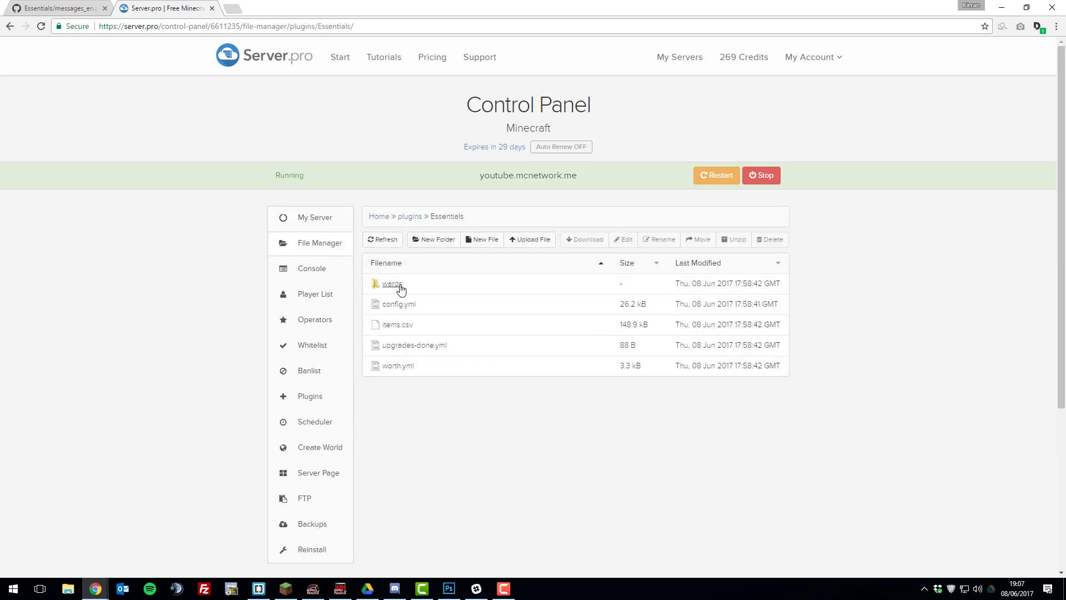
{"action": "left_click", "coordinate": [491, 248]}
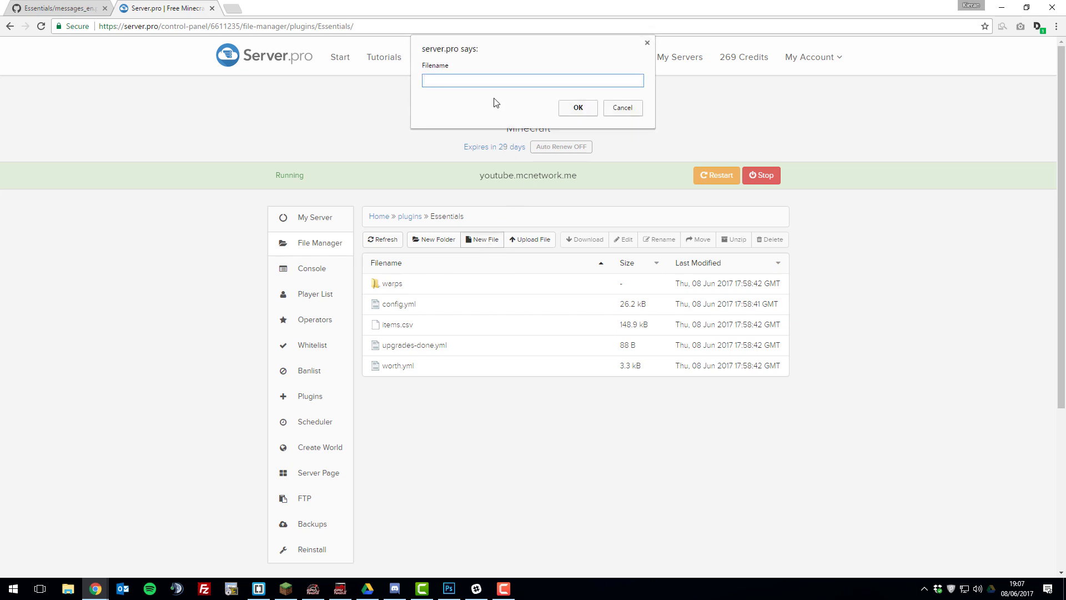
{"action": "left_click", "coordinate": [94, 9]}
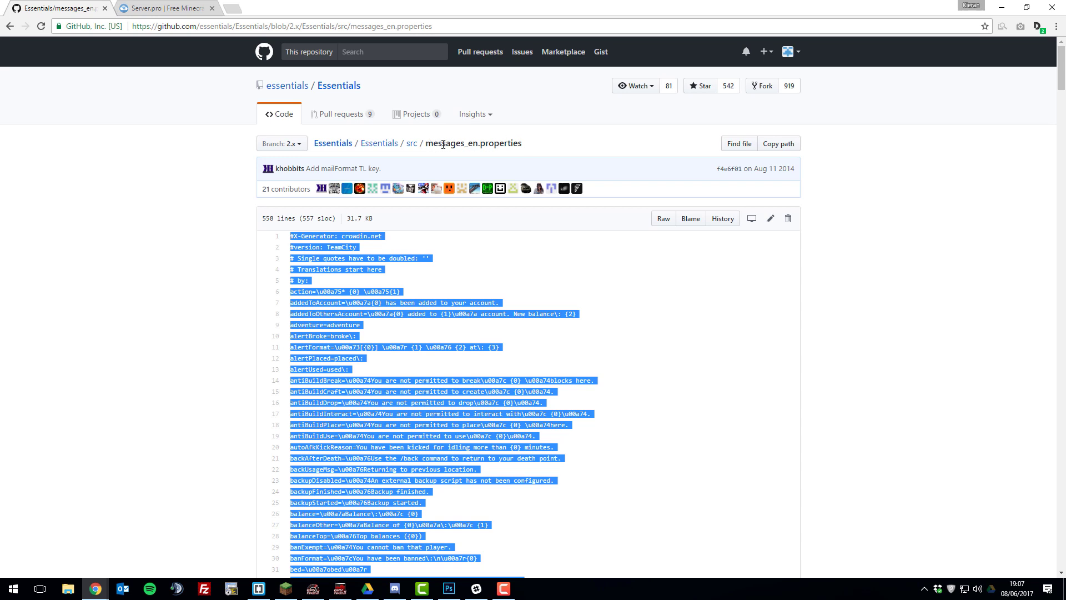
{"action": "left_click", "coordinate": [195, 8]}
{"action": "type", "text": "message"}
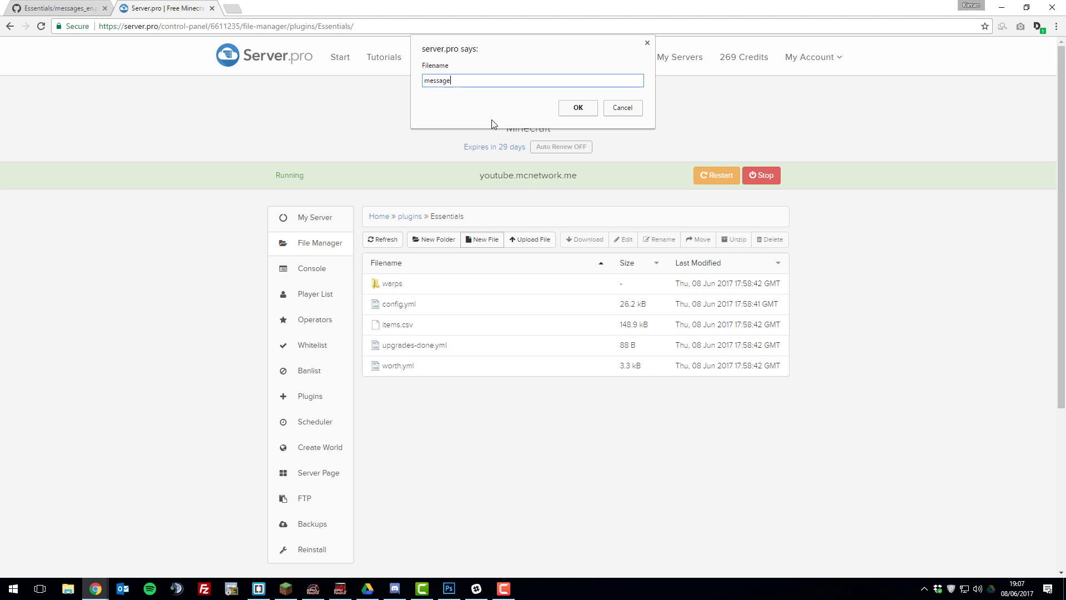
{"action": "type", "text": "s_en.properties"}
{"action": "key", "text": "Return"}
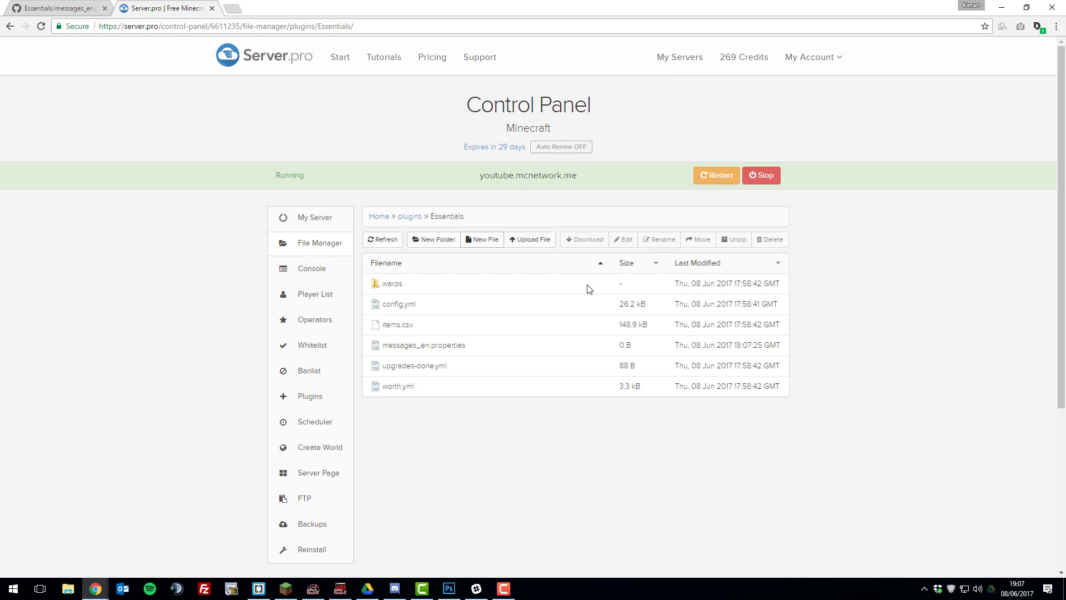
Paste the copied GitHub messages into messages_en.properties and save it (31.7 kB).
{"action": "left_click", "coordinate": [455, 349]}
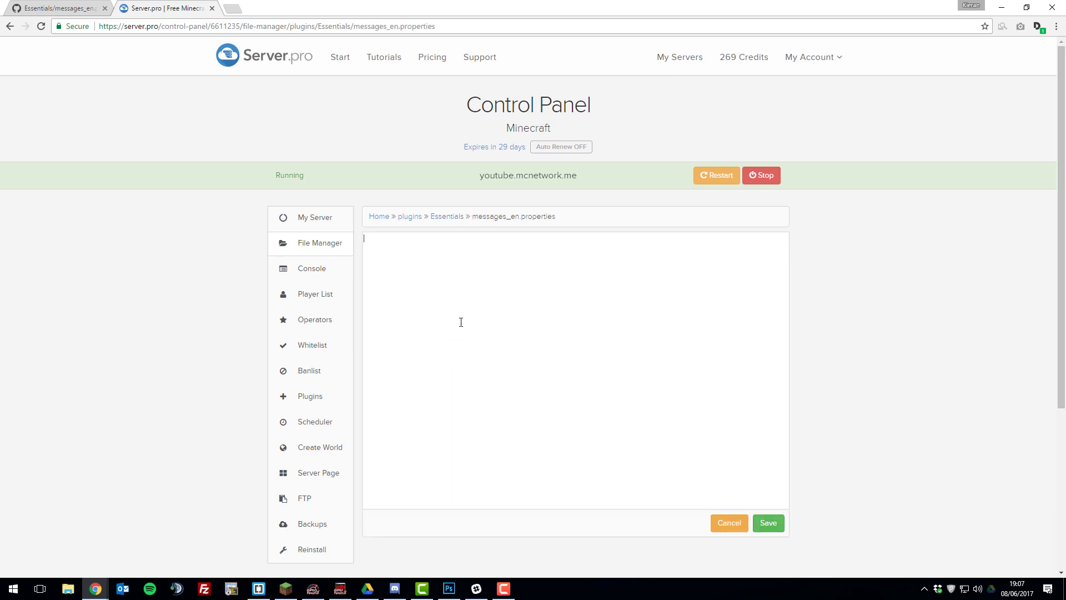
{"action": "key", "text": "ctrl+v"}
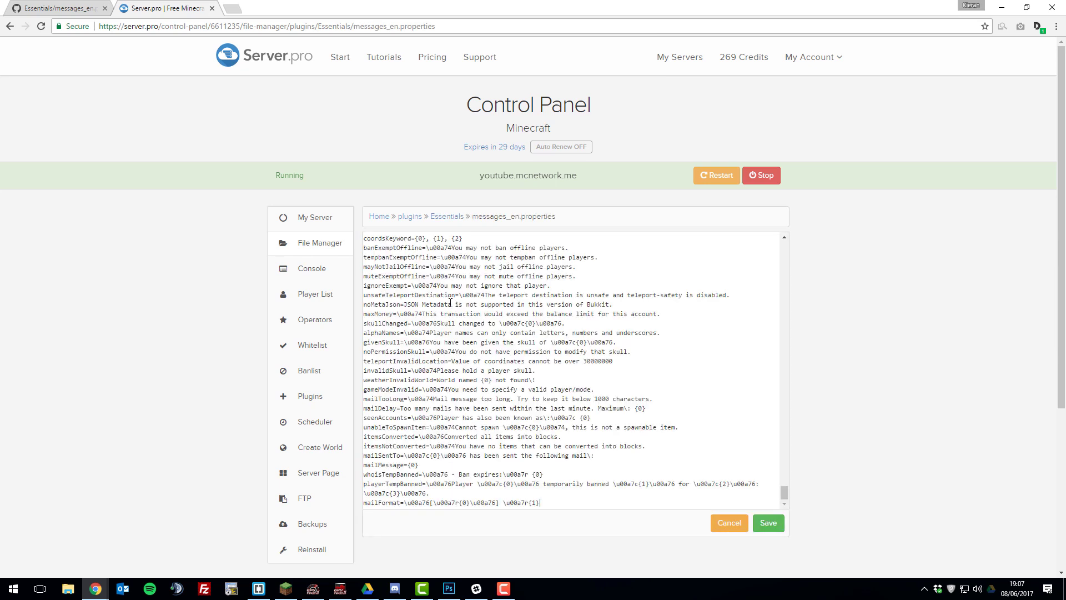
{"action": "scroll", "coordinate": [450, 304], "scroll_direction": "up", "scroll_amount": 15}
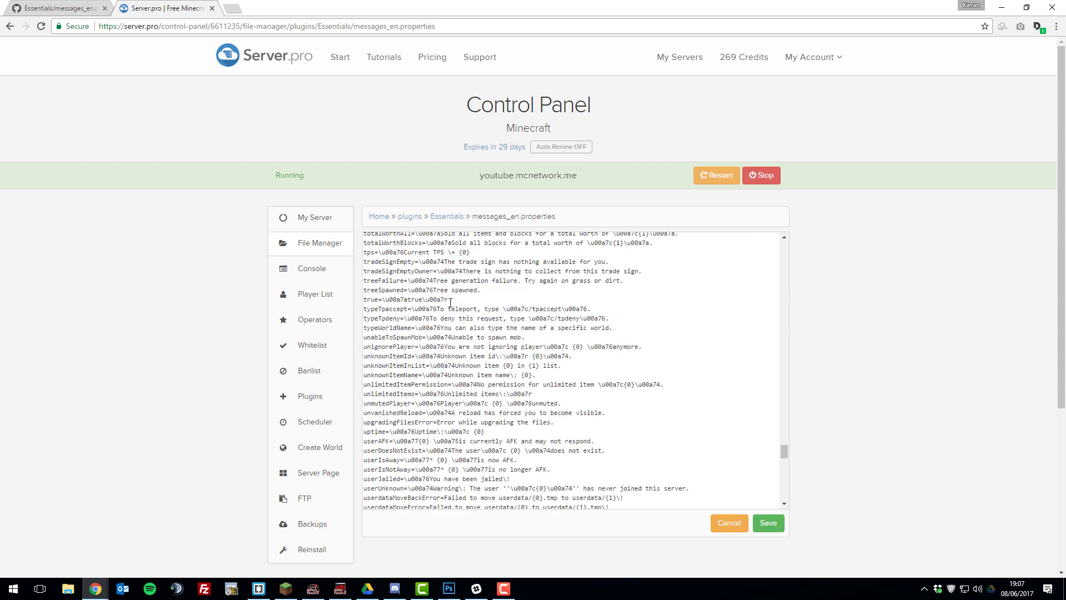
{"action": "scroll", "coordinate": [531, 311], "scroll_direction": "up", "scroll_amount": 20}
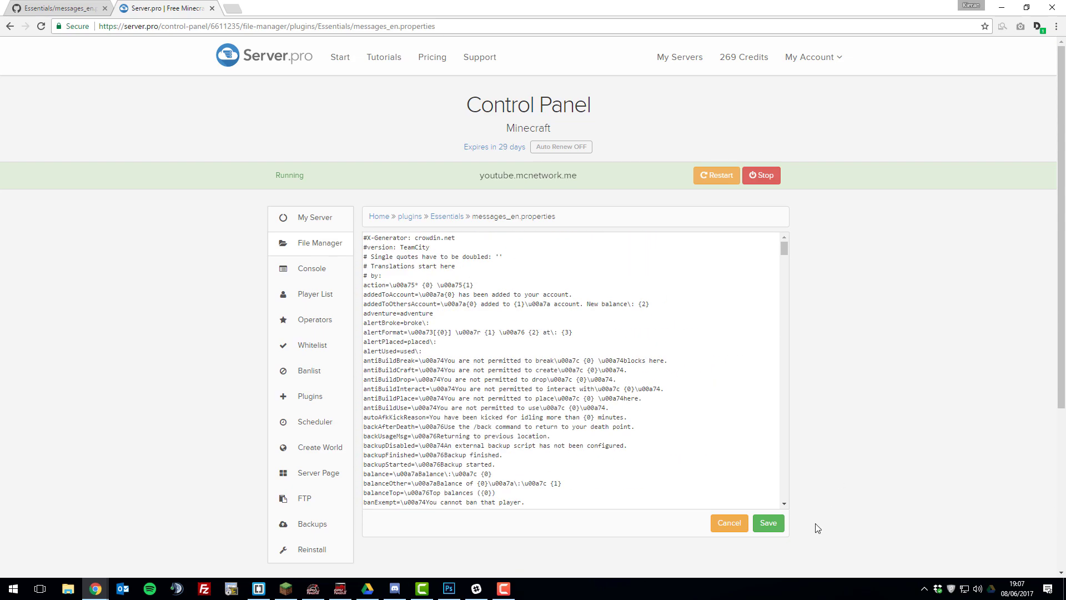
{"action": "left_click", "coordinate": [769, 524]}
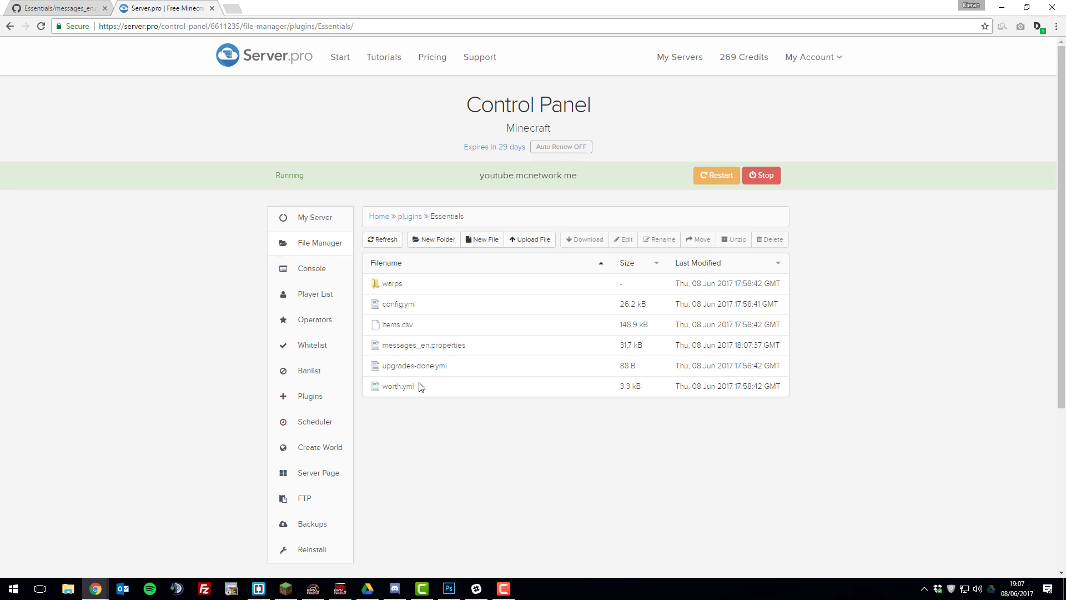
Find and uncomment the 'locale: en' line in the Essentials config.yml, then save it.
{"action": "left_click", "coordinate": [398, 306]}
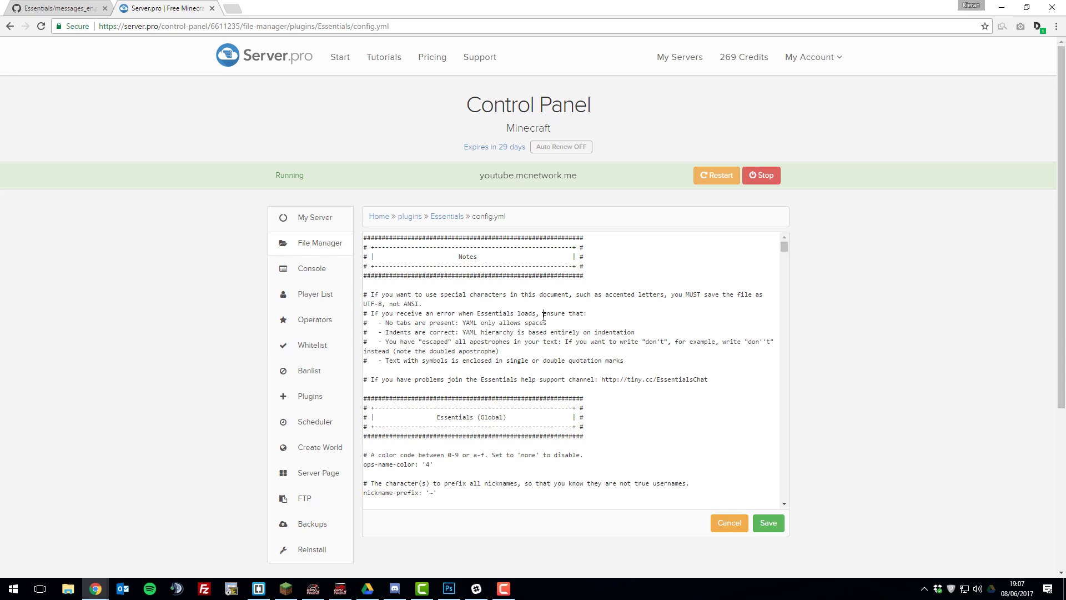
{"action": "key", "text": "ctrl+f"}
{"action": "type", "text": "locale"}
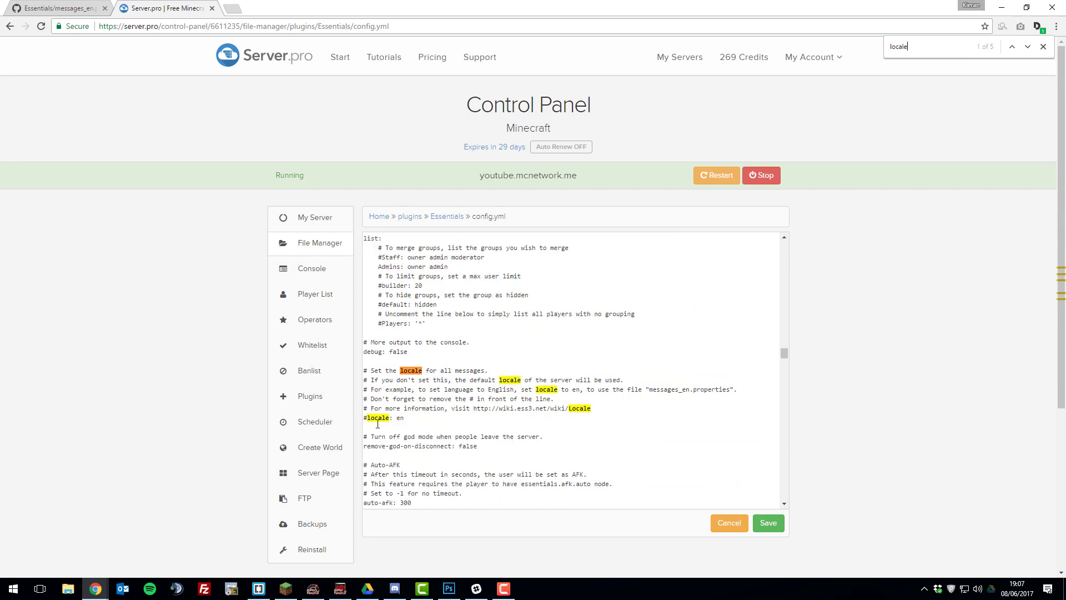
{"action": "left_click_drag", "start_coordinate": [363, 419], "coordinate": [368, 420]}
{"action": "key", "text": "BackSpace"}
{"action": "left_click", "coordinate": [776, 526]}
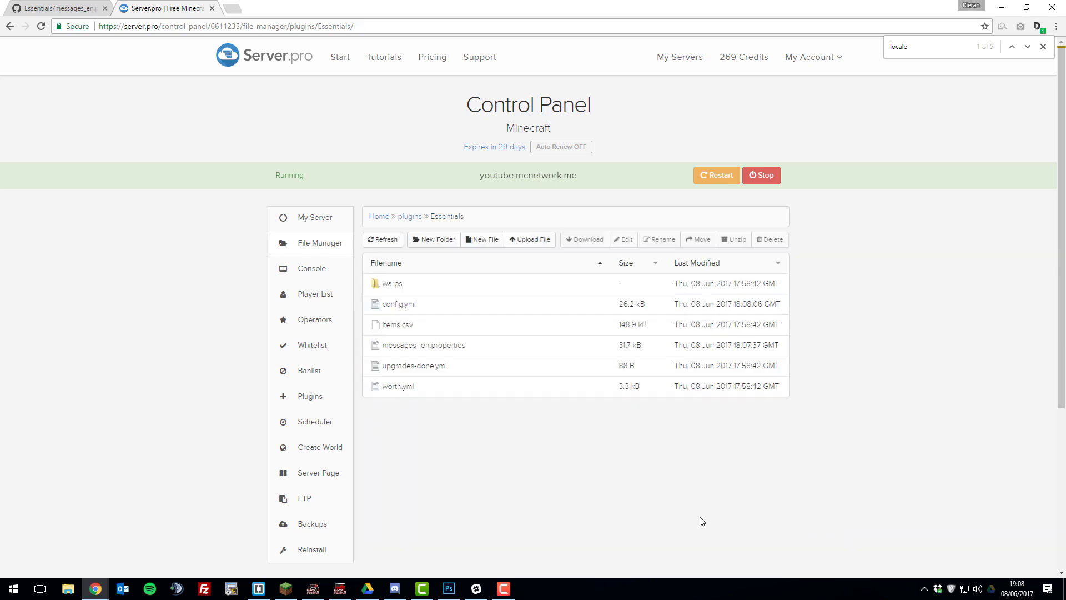
Restart the server, then open messages_en.properties from the Essentials folder.
{"action": "left_click", "coordinate": [719, 182]}
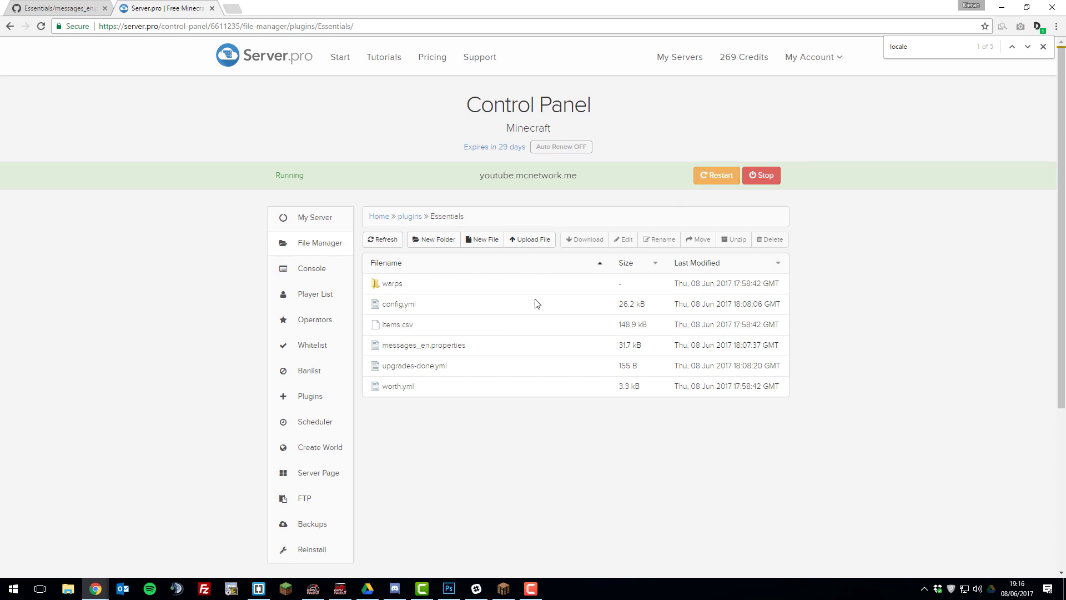
{"action": "left_click", "coordinate": [464, 348]}
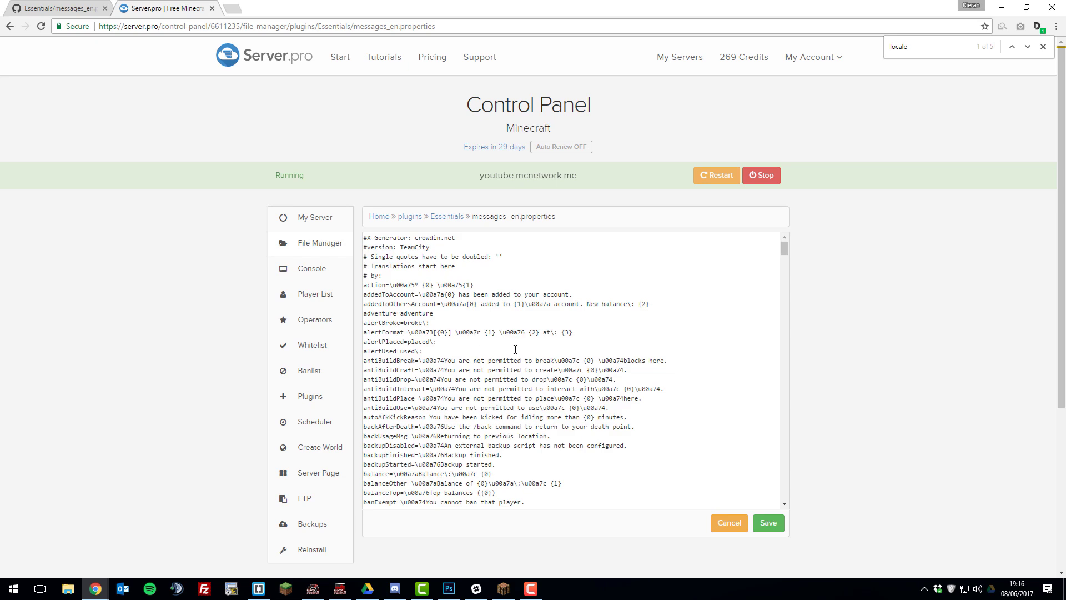
Join the Minecraft Server and run /warps and /pl to check the six Essentials plugins.
{"action": "left_click", "coordinate": [504, 588]}
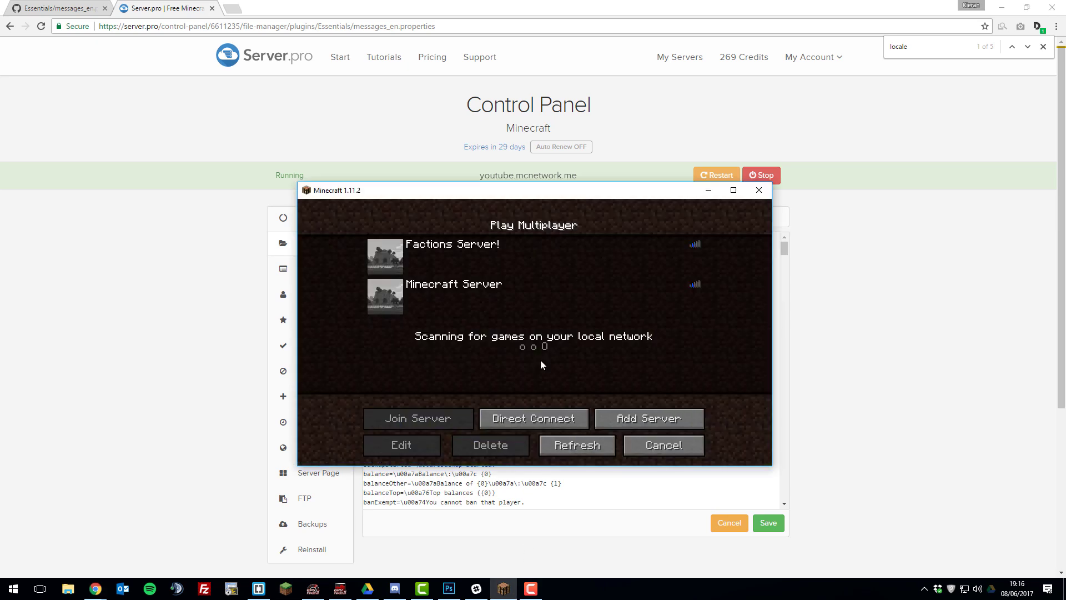
{"action": "left_click", "coordinate": [540, 358]}
{"action": "double_click", "coordinate": [482, 301]}
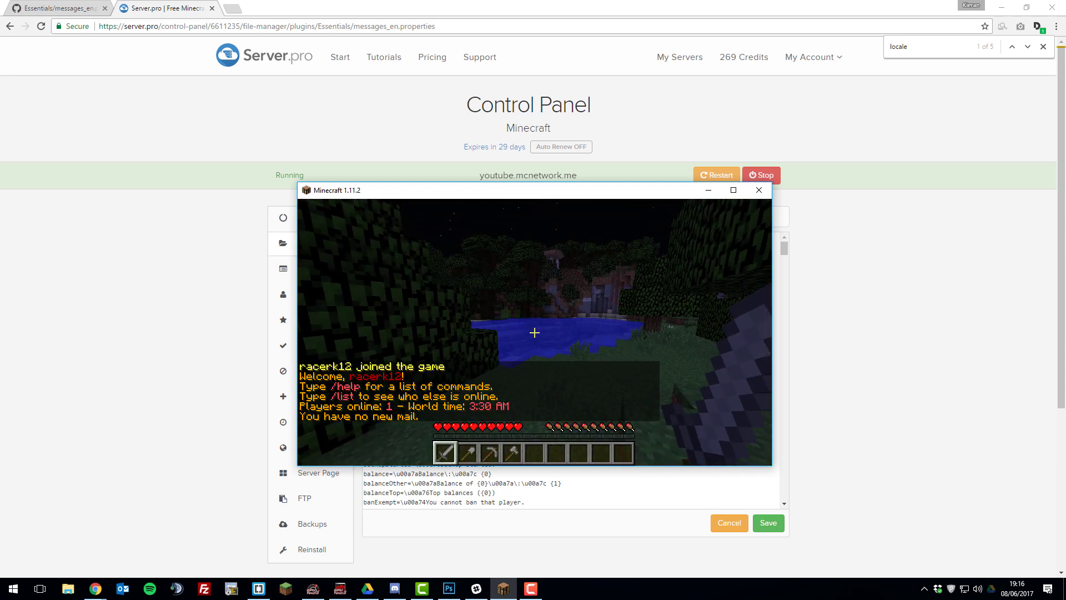
{"action": "key", "text": "t"}
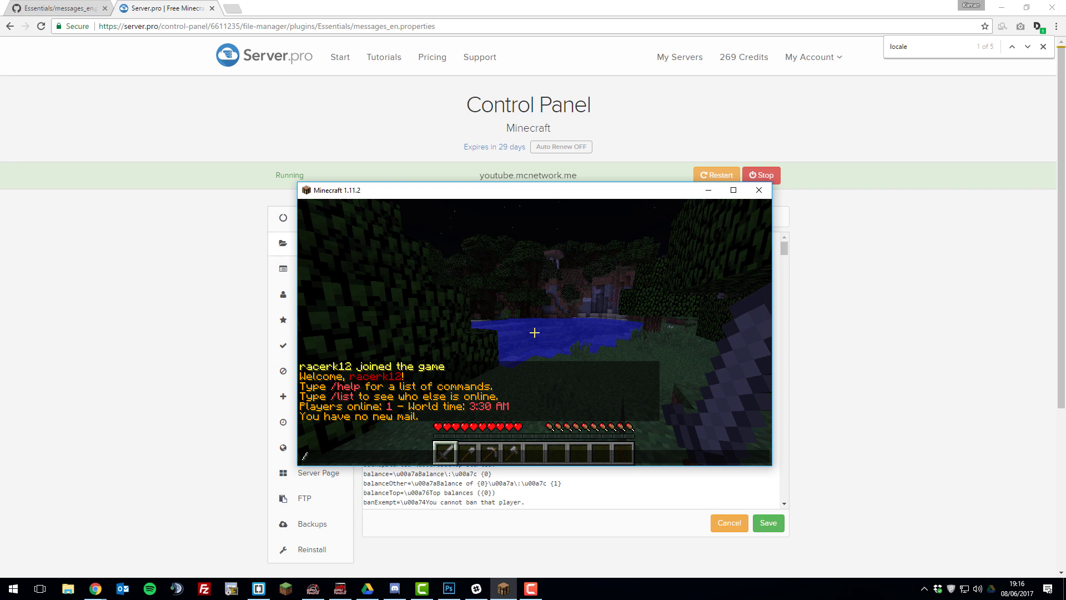
{"action": "type", "text": "/warps"}
{"action": "key", "text": "Return"}
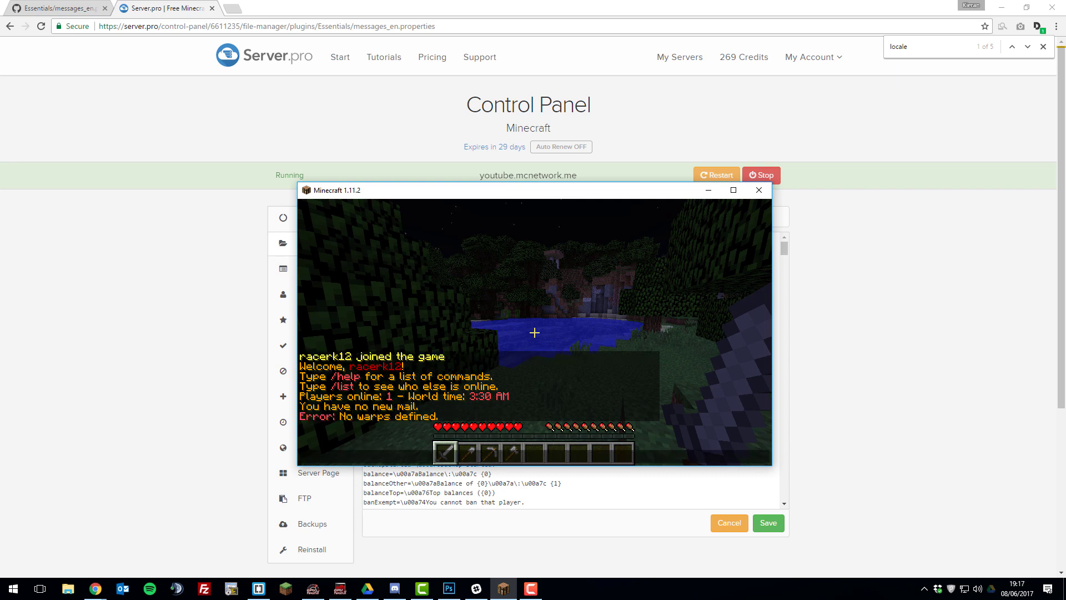
{"action": "type", "text": "t/pl"}
{"action": "key", "text": "Return"}
{"action": "key", "text": "t"}
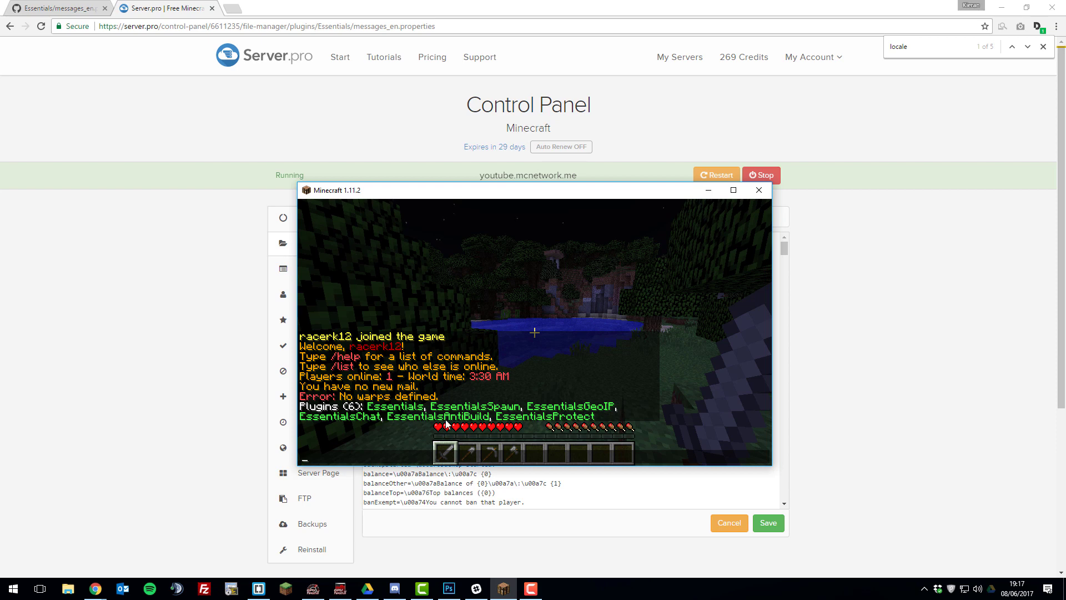
{"action": "left_click", "coordinate": [858, 248]}
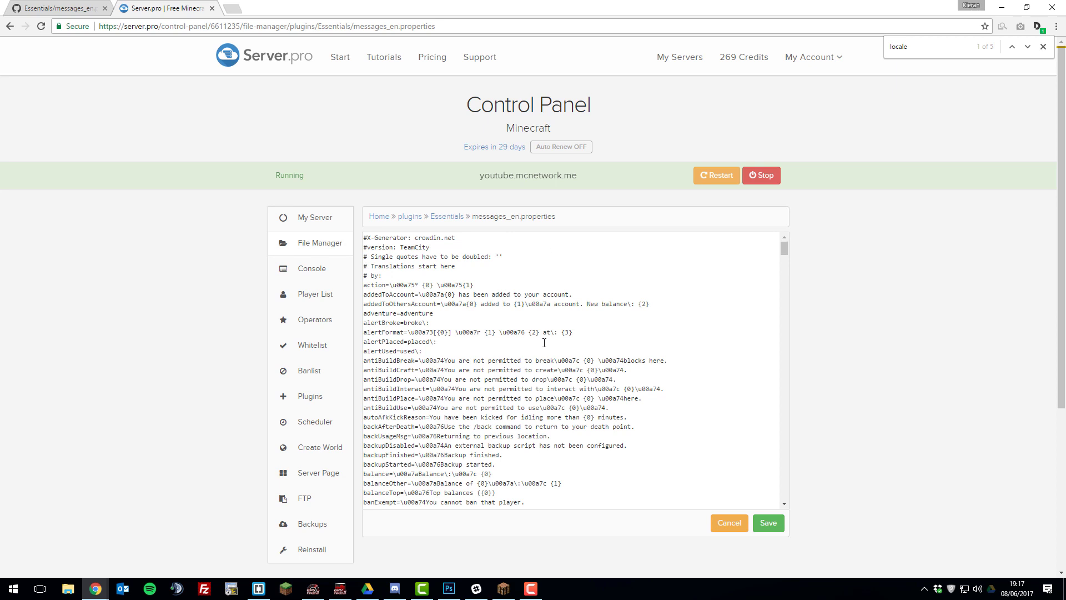
Scroll to the balance= line and select the \u00a7a colour code before 'Balance'.
{"action": "scroll", "coordinate": [542, 343], "scroll_direction": "down", "scroll_amount": 2}
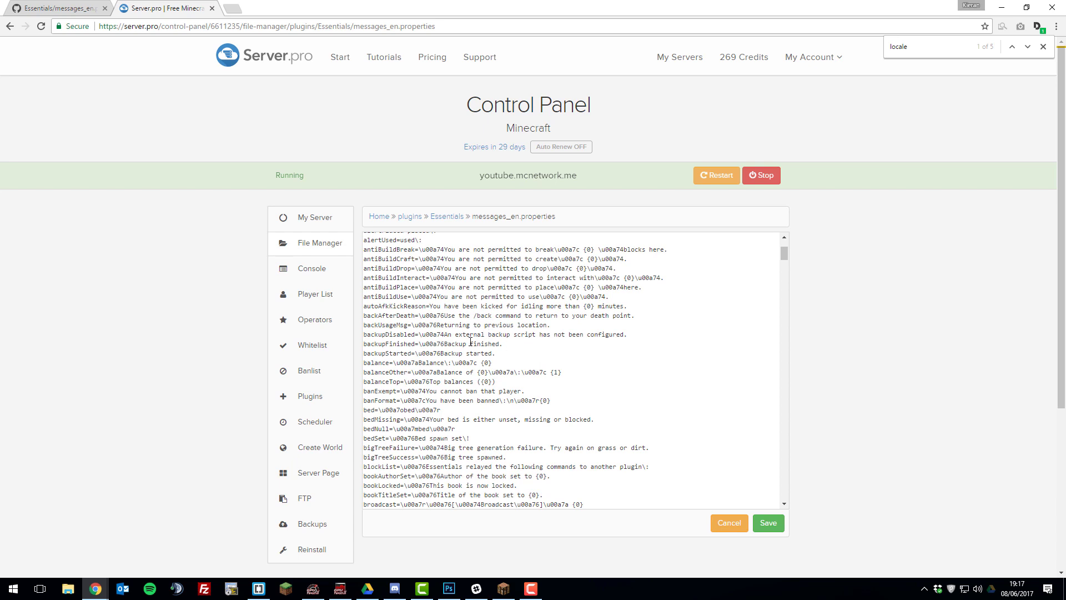
{"action": "left_click_drag", "start_coordinate": [363, 362], "coordinate": [495, 362]}
{"action": "left_click", "coordinate": [417, 361]}
{"action": "left_click_drag", "start_coordinate": [417, 363], "coordinate": [393, 364]}
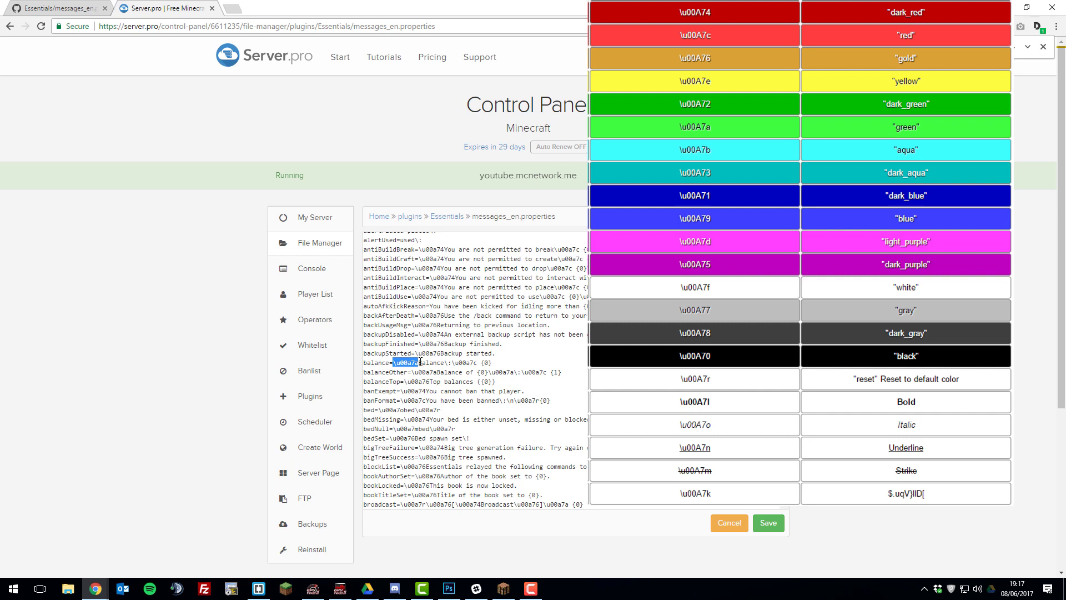
Change the balance text colour code to 4 and make it read 'Your Balance Is'.
{"action": "left_click", "coordinate": [420, 362]}
{"action": "key", "text": "BackSpace"}
{"action": "type", "text": "4"}
{"action": "double_click", "coordinate": [421, 362]}
{"action": "left_click", "coordinate": [421, 363]}
{"action": "type", "text": "Your"}
{"action": "left_click", "coordinate": [464, 362]}
{"action": "type", "text": "Is"}
Change the amount's colour code from c to b (aqua).
{"action": "left_click_drag", "start_coordinate": [485, 362], "coordinate": [509, 363]}
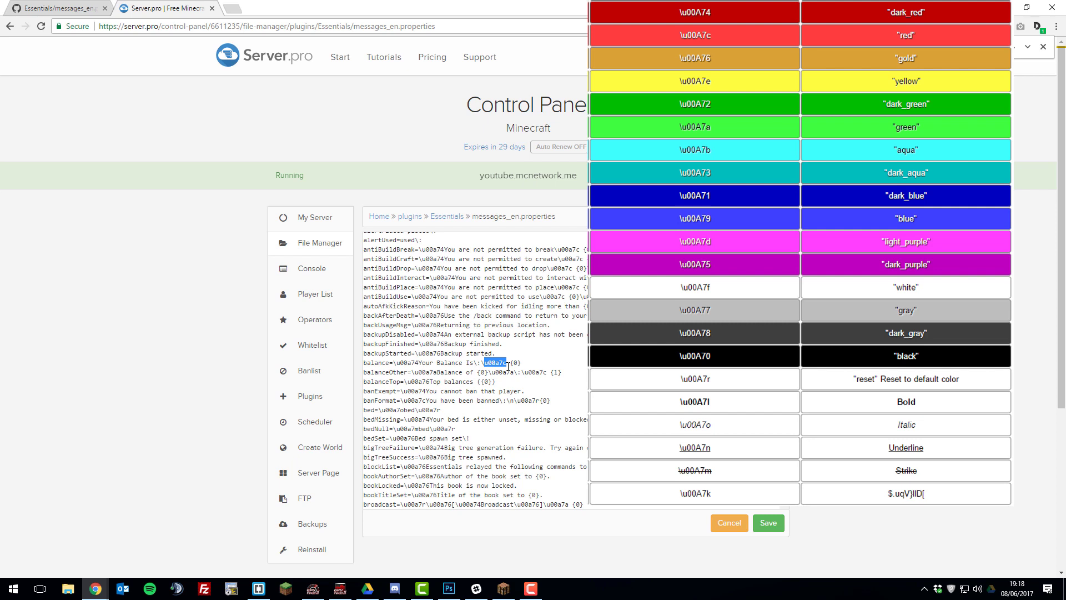
{"action": "left_click_drag", "start_coordinate": [524, 363], "coordinate": [511, 364]}
{"action": "left_click", "coordinate": [507, 362]}
{"action": "left_click_drag", "start_coordinate": [507, 363], "coordinate": [505, 362]}
{"action": "type", "text": "b"}
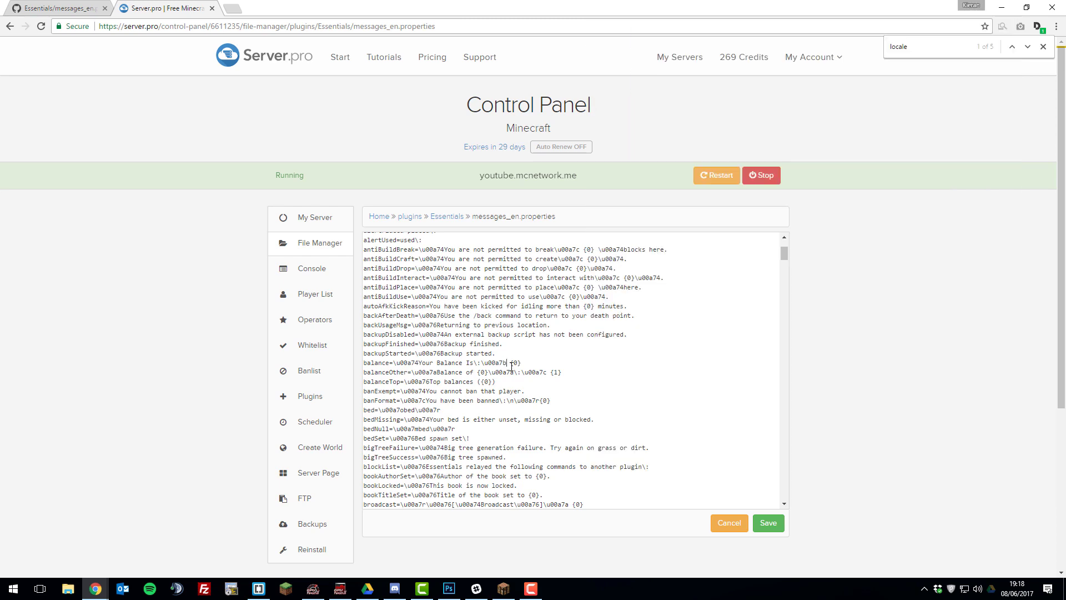
Save messages_en.properties and run /ess reload in Minecraft chat.
{"action": "left_click", "coordinate": [769, 522]}
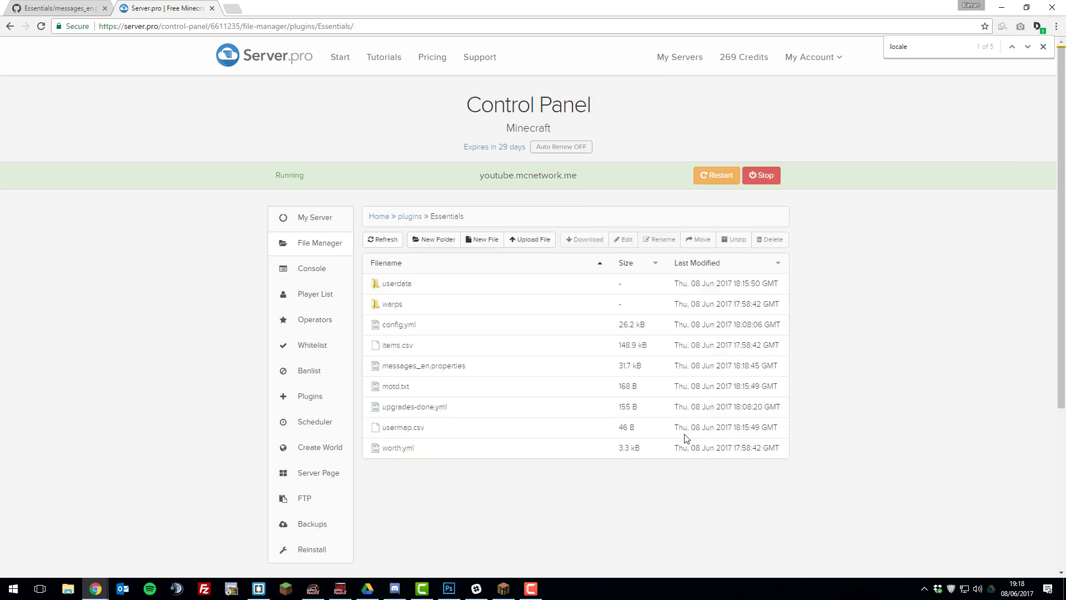
{"action": "left_click", "coordinate": [505, 589]}
{"action": "type", "text": "/"}
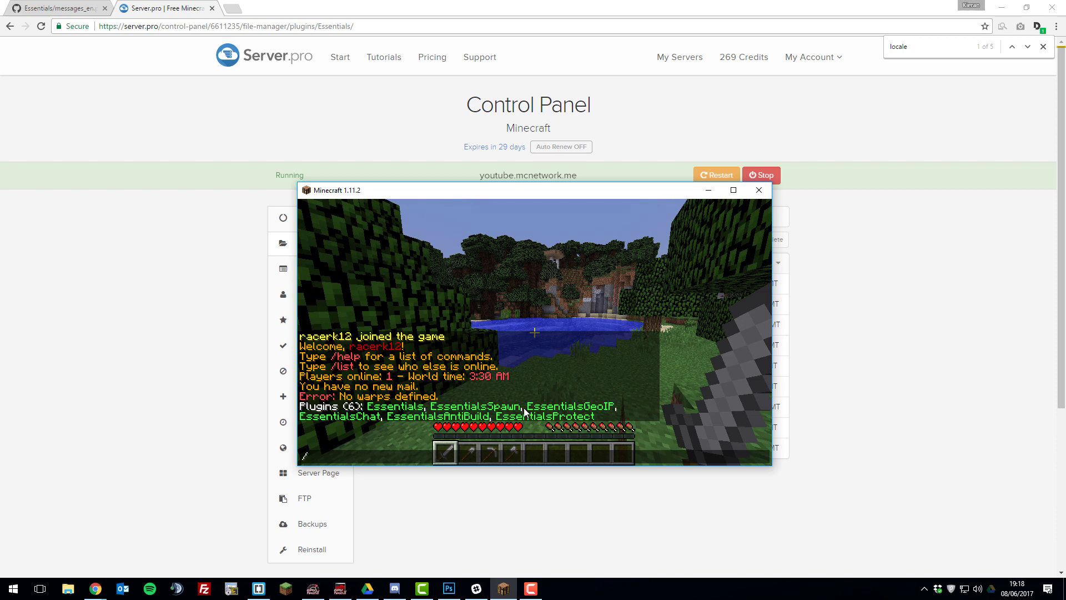
{"action": "type", "text": "ess reload"}
{"action": "key", "text": "Return"}
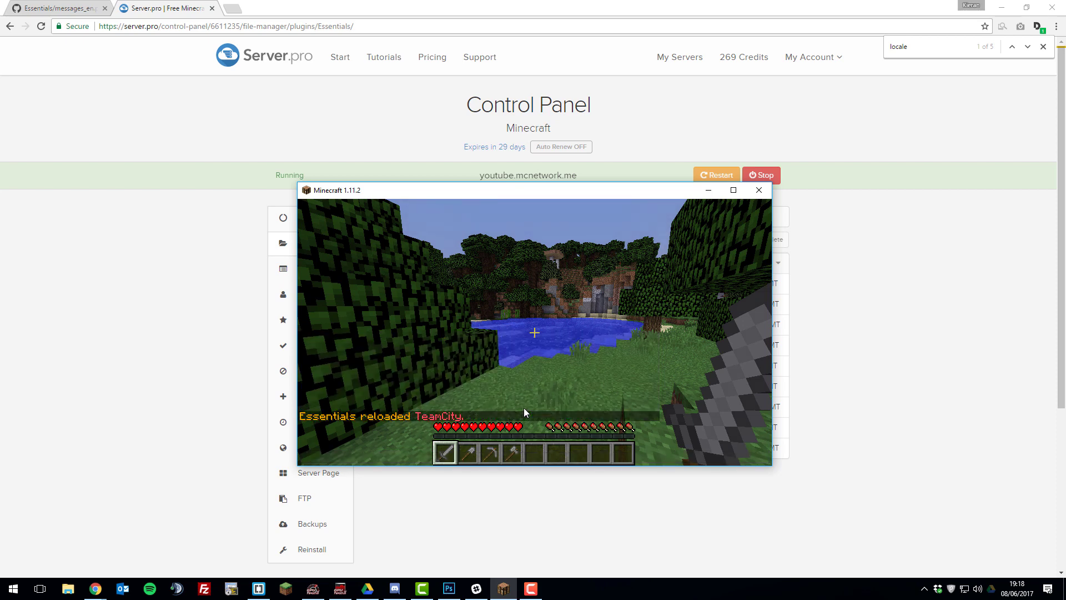
Run /balance to check 'Your Balance Is: $0', then reopen messages_en.properties.
{"action": "key", "text": "slash"}
{"action": "type", "text": "balance"}
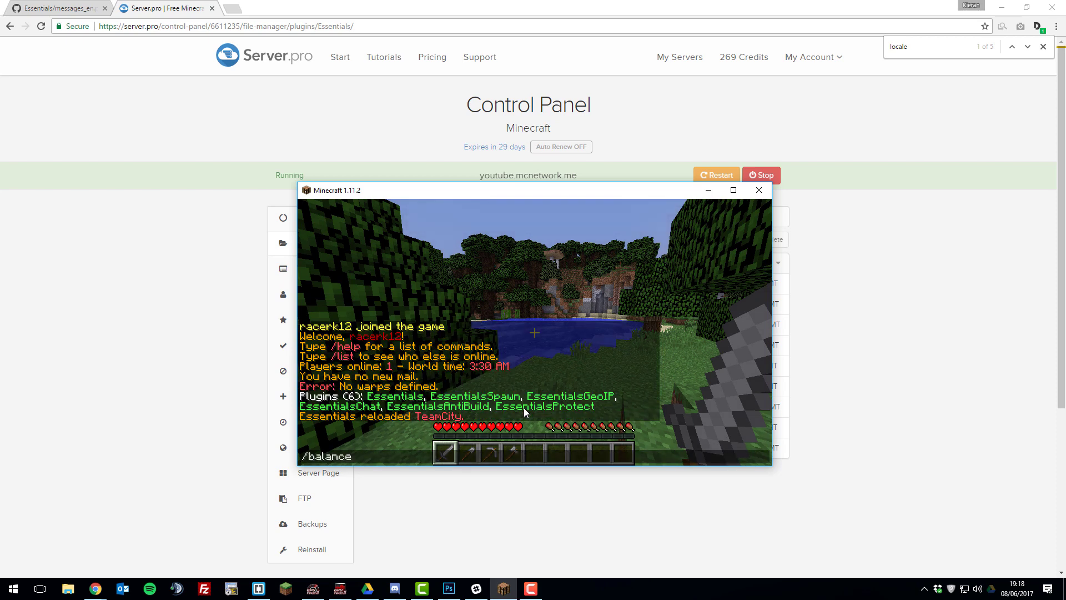
{"action": "key", "text": "Return"}
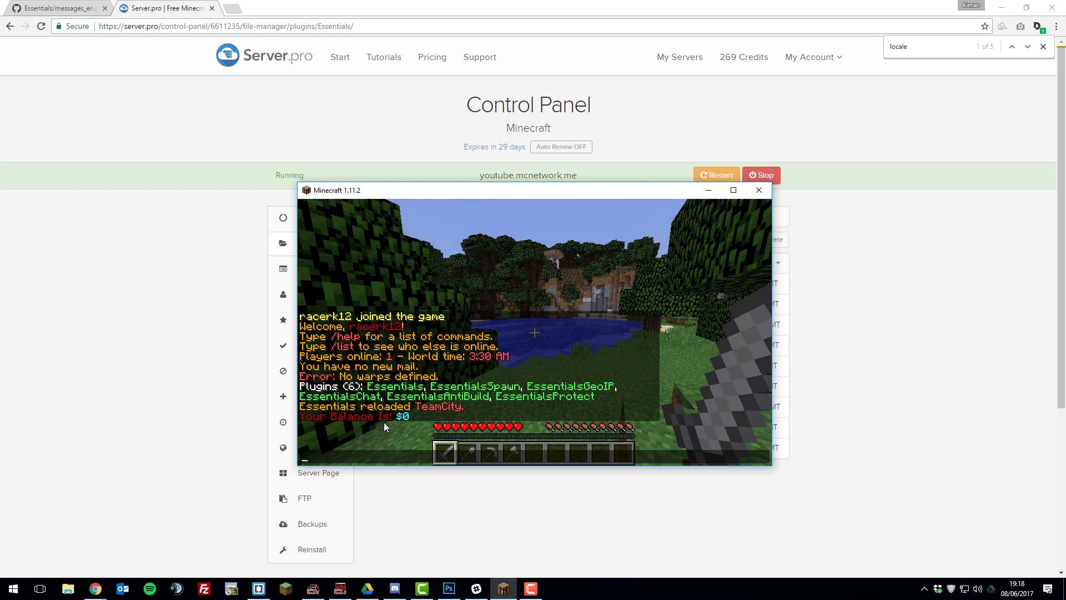
{"action": "left_click", "coordinate": [513, 492]}
{"action": "left_click", "coordinate": [440, 373]}
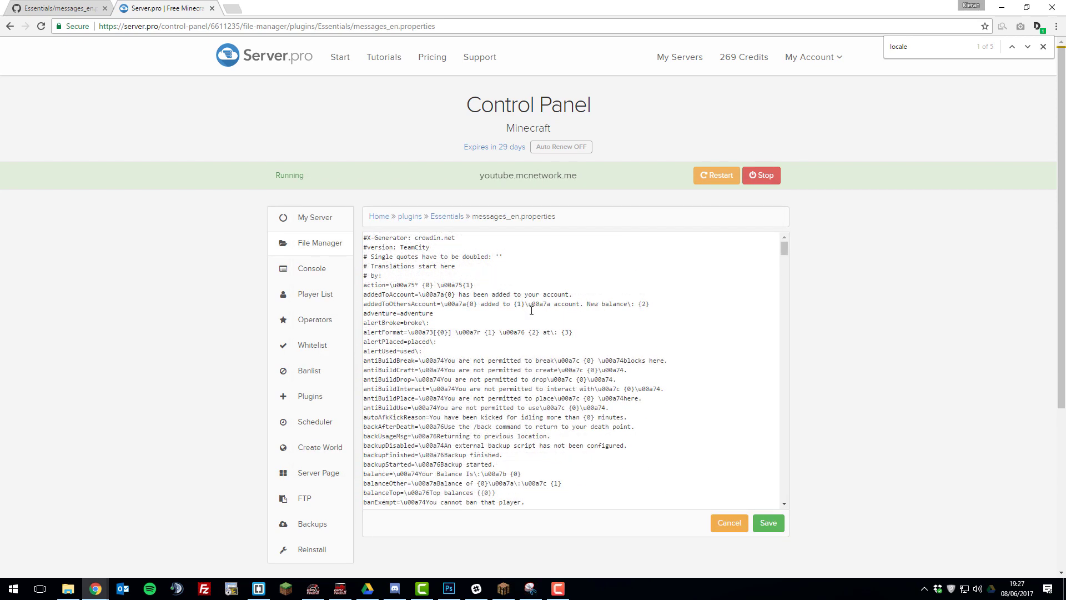
Delete and restore the currency={0}{1} line, leaving the file unchanged, then go to My Server.
{"action": "scroll", "coordinate": [534, 315], "scroll_direction": "down", "scroll_amount": 3}
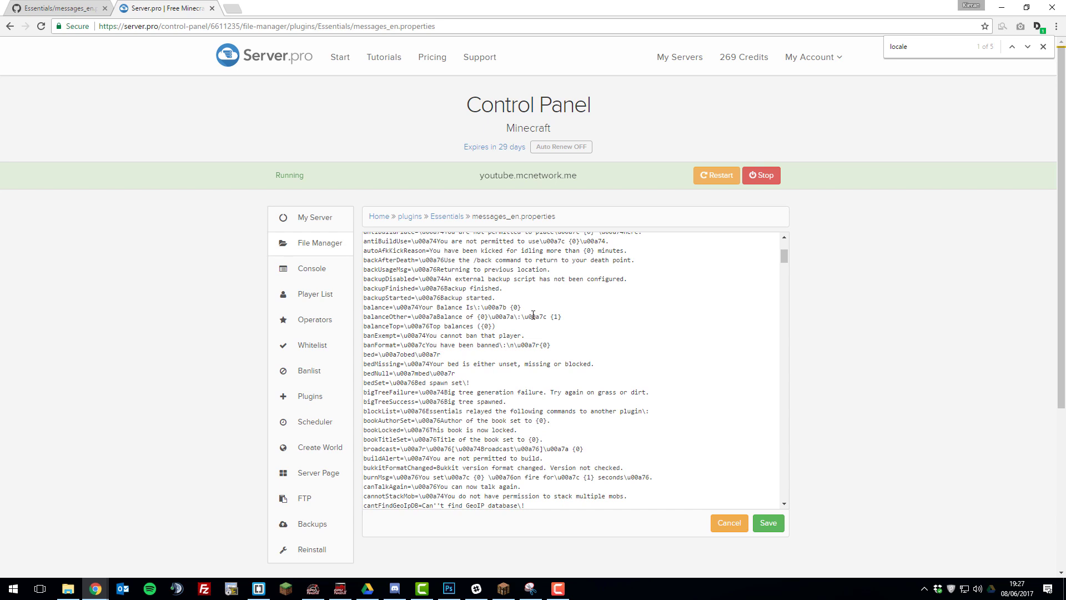
{"action": "scroll", "coordinate": [533, 309], "scroll_direction": "down", "scroll_amount": 4}
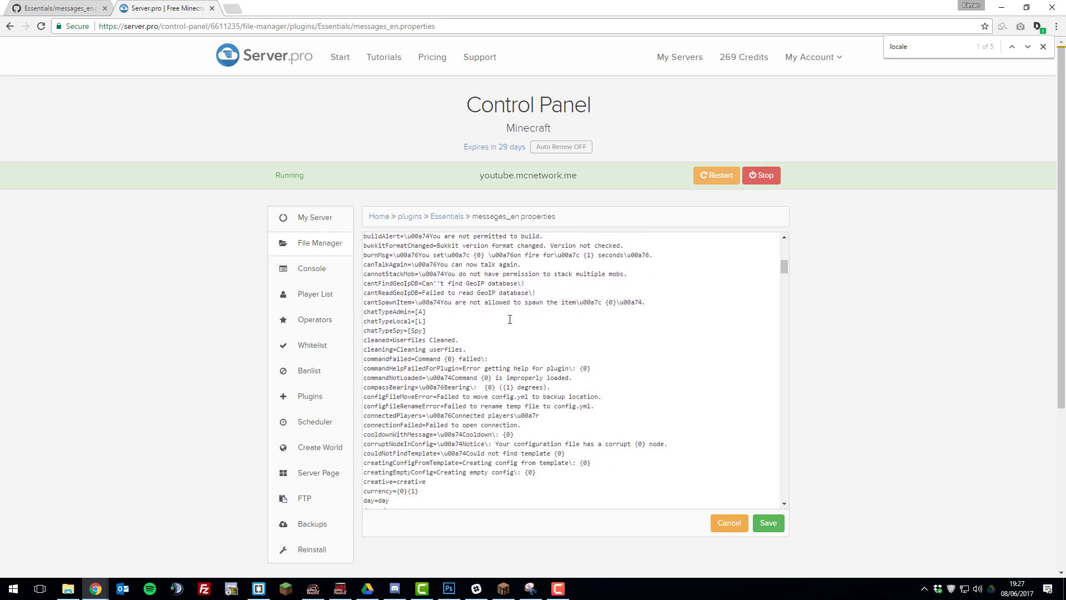
{"action": "scroll", "coordinate": [506, 327], "scroll_direction": "down", "scroll_amount": 3}
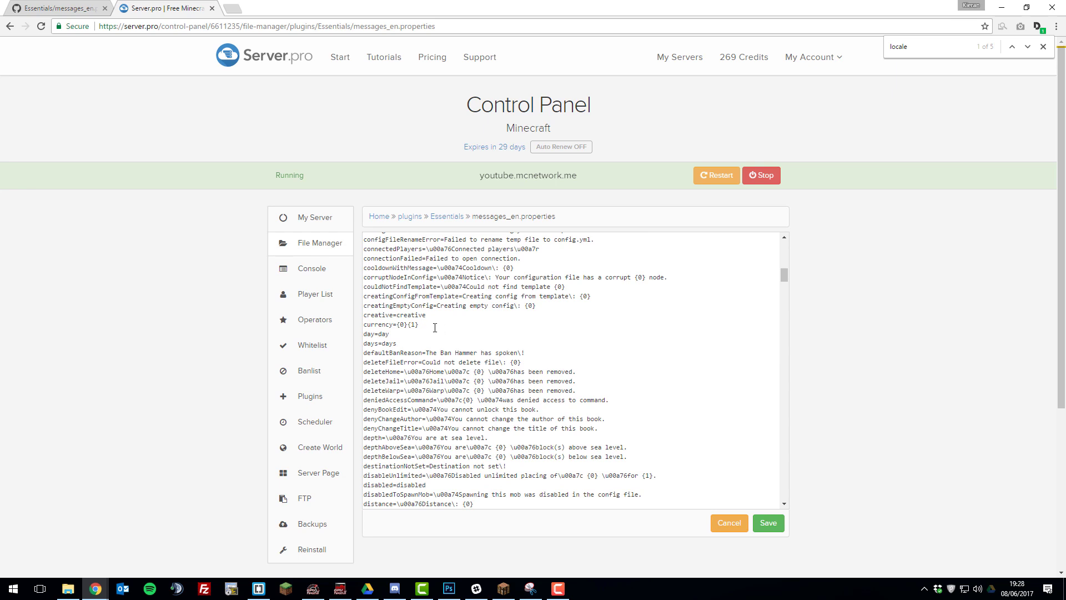
{"action": "left_click_drag", "start_coordinate": [420, 325], "coordinate": [284, 321]}
{"action": "key", "text": "BackSpace"}
{"action": "key", "text": "BackSpace"}
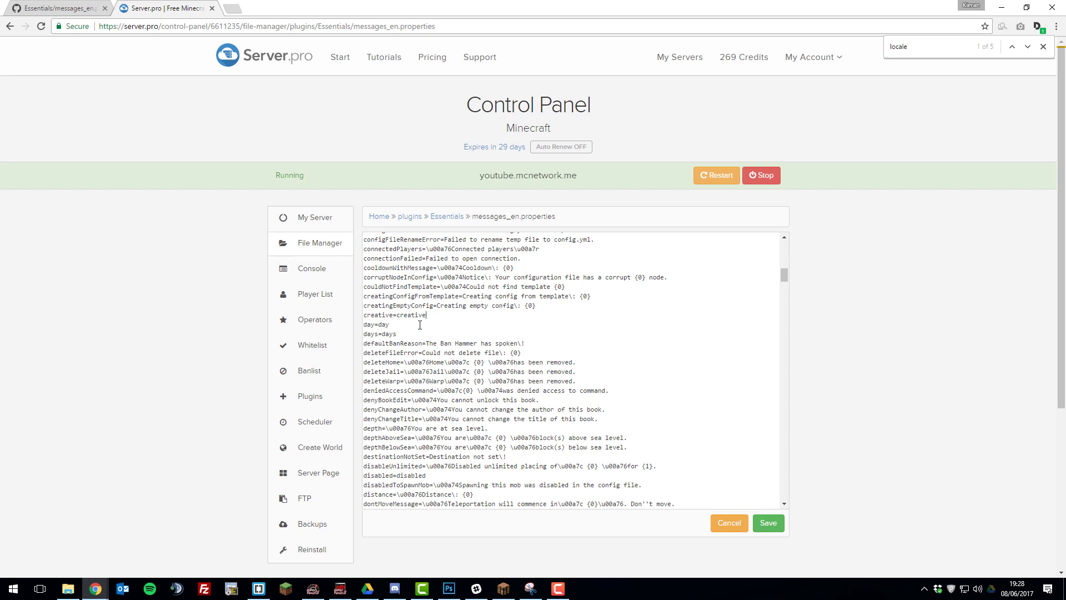
{"action": "key", "text": "Return"}
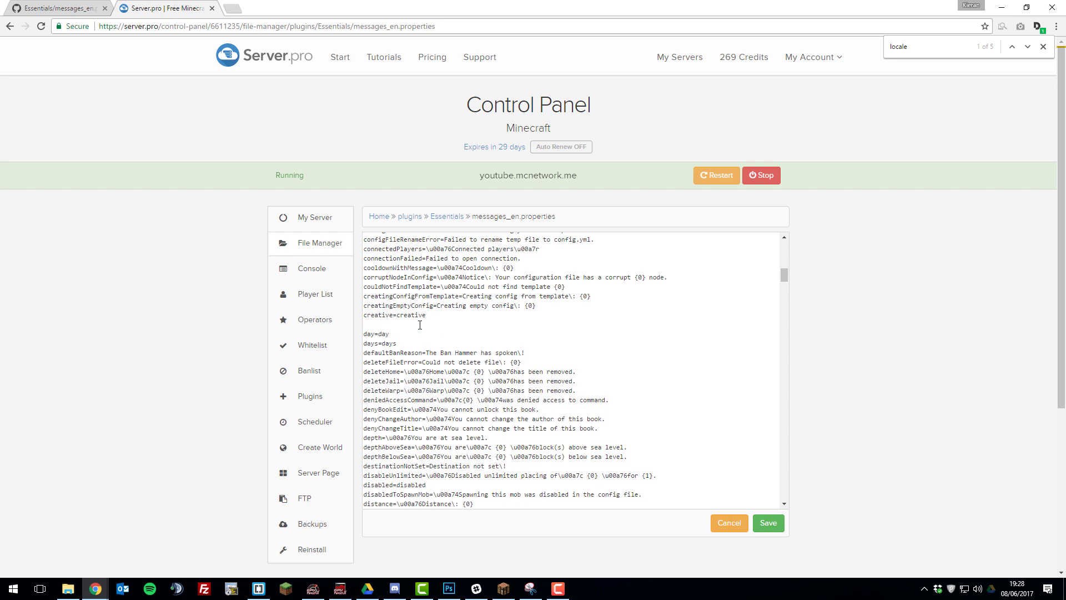
{"action": "key", "text": "ctrl+z"}
{"action": "key", "text": "ctrl+z"}
{"action": "scroll", "coordinate": [478, 321], "scroll_direction": "up", "scroll_amount": 15}
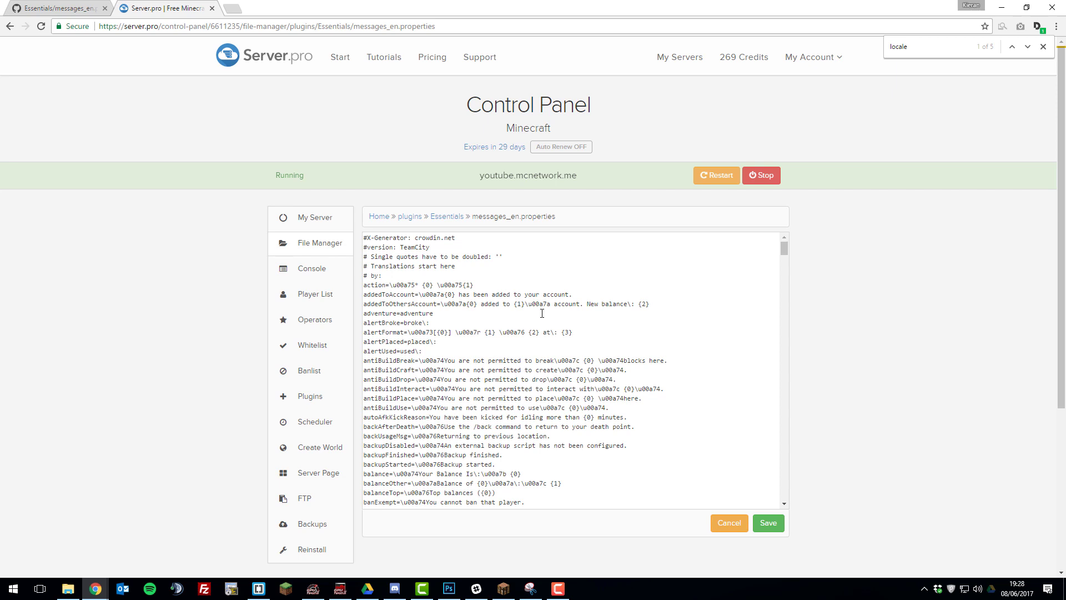
{"action": "left_click", "coordinate": [283, 218]}
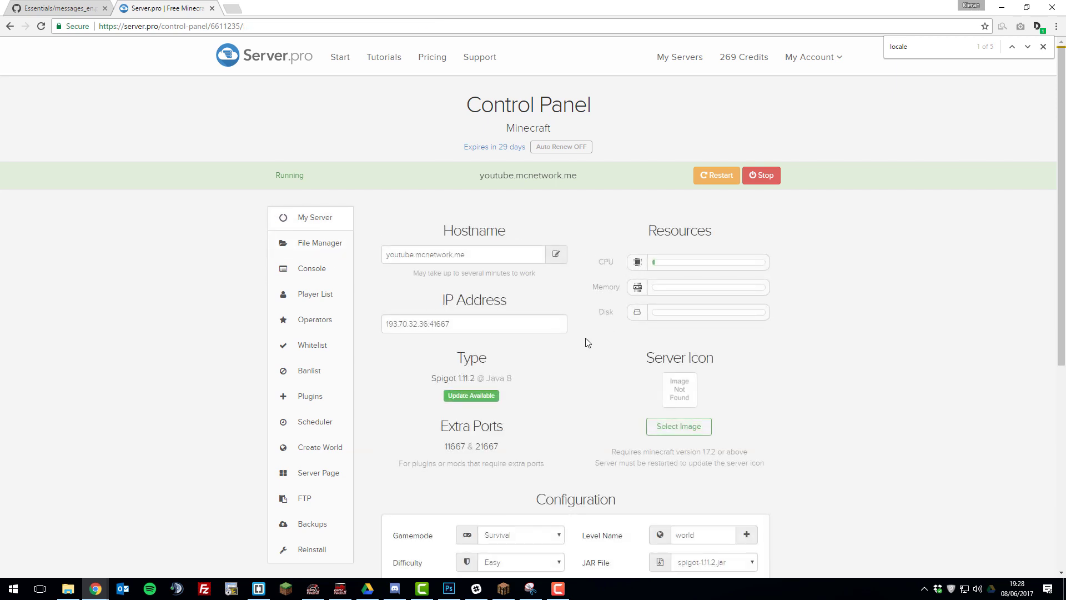